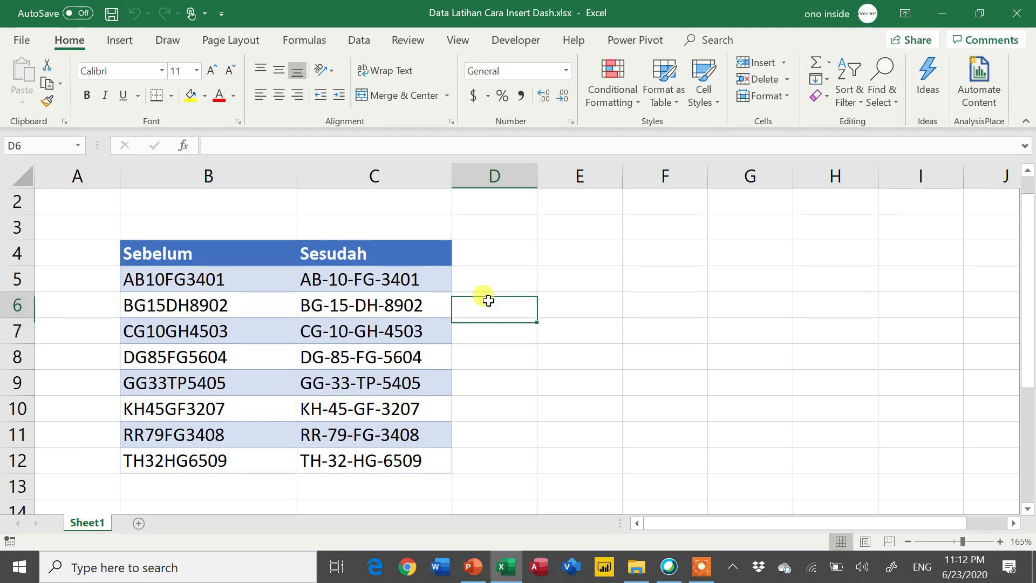
{"action": "left_click", "coordinate": [358, 171]}
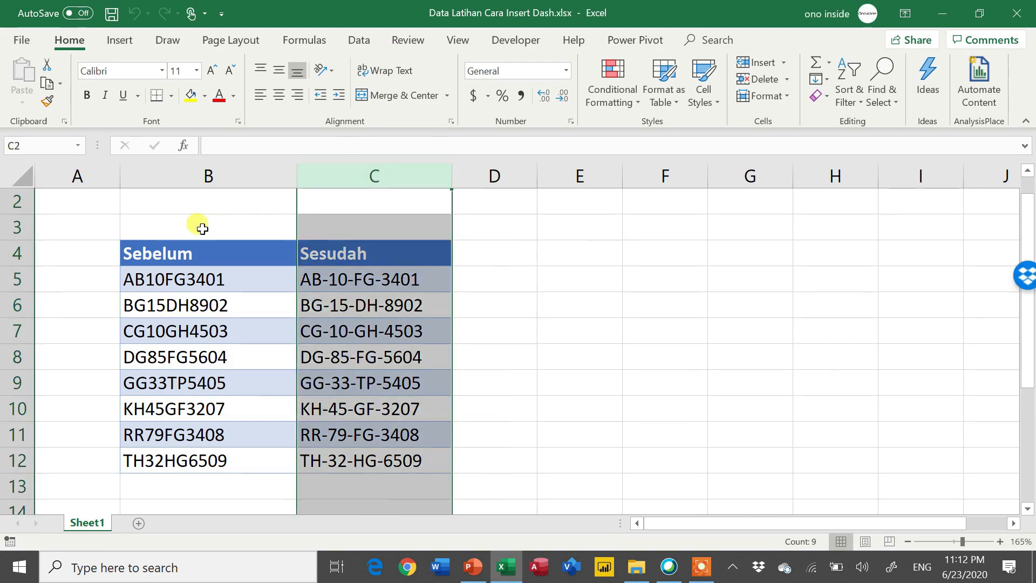
{"action": "left_click", "coordinate": [202, 227]}
{"action": "left_click", "coordinate": [195, 286]}
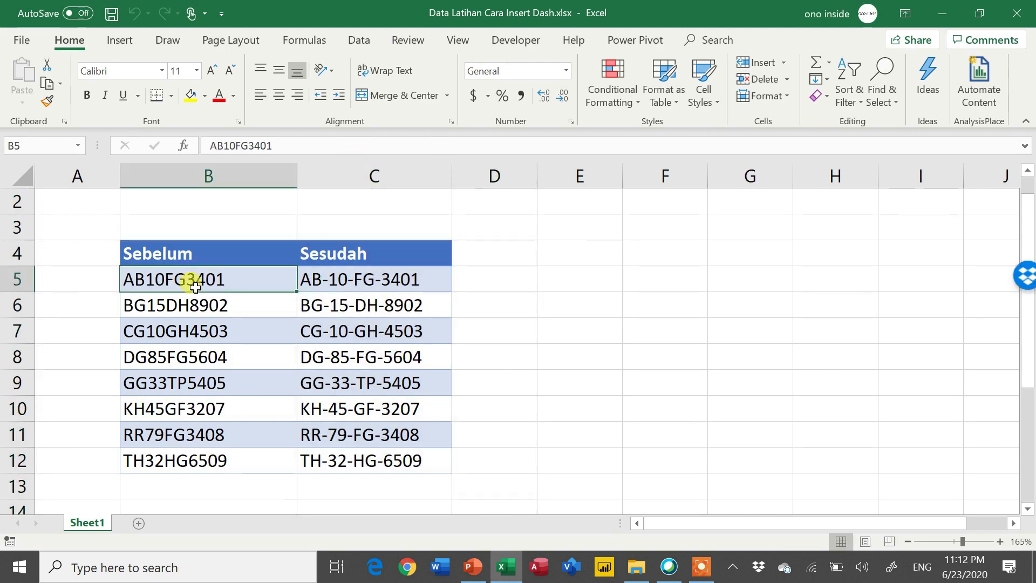
{"action": "key", "text": "ctrl+shift+Down"}
{"action": "left_click", "coordinate": [195, 286]}
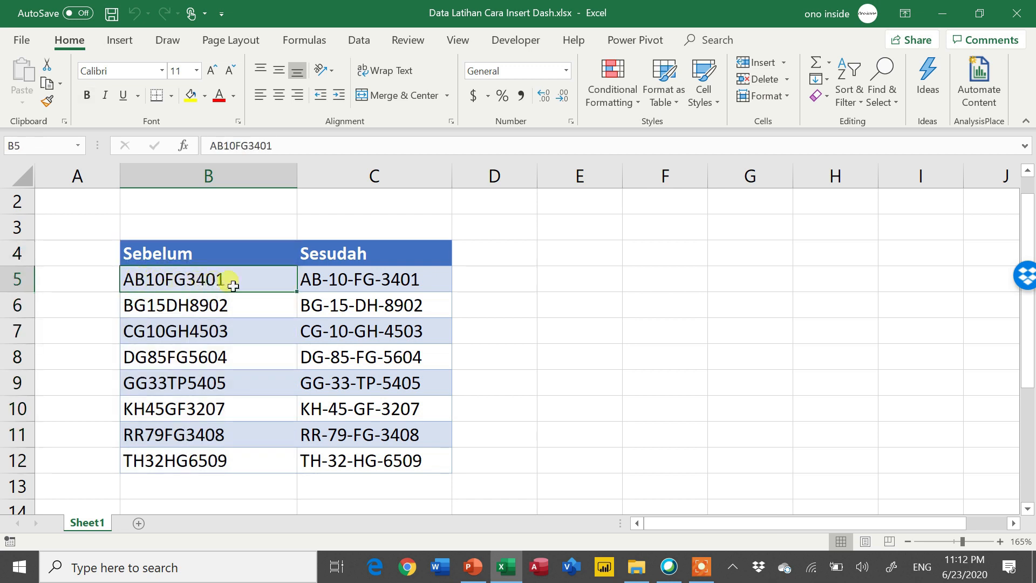
Step: Clear the existing TEXTJOIN formulas from C5:C12 in the Sesudah column
{"action": "left_click", "coordinate": [350, 286]}
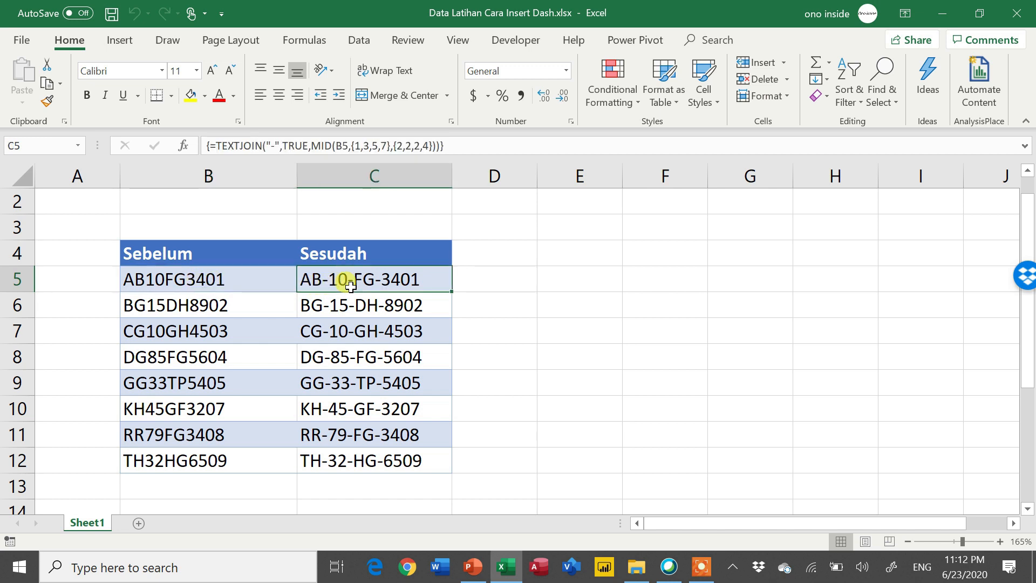
{"action": "key", "text": "ctrl+shift+Down"}
{"action": "key", "text": "Delete"}
{"action": "key", "text": "Up"}
{"action": "key", "text": "Left"}
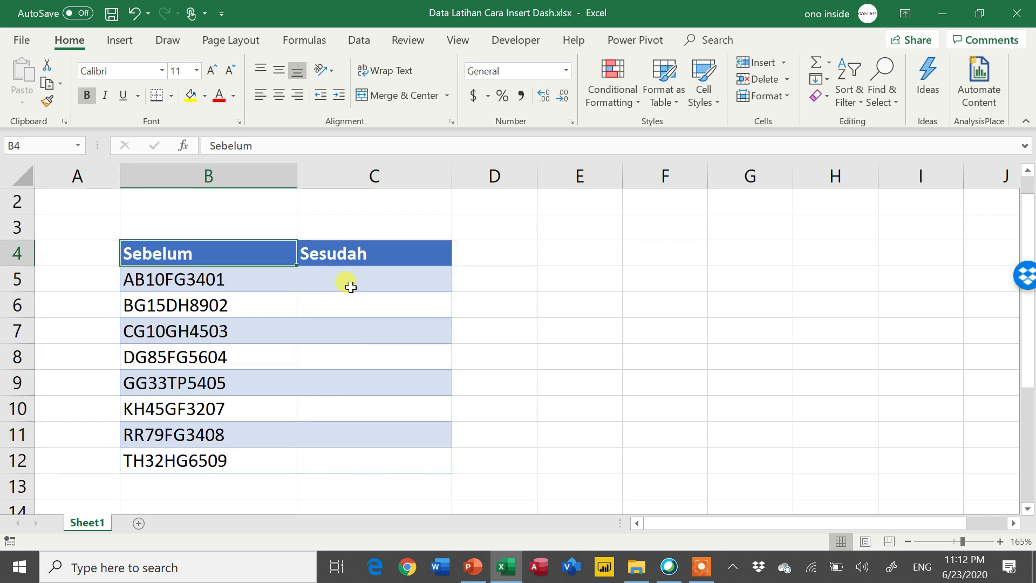
{"action": "key", "text": "Down"}
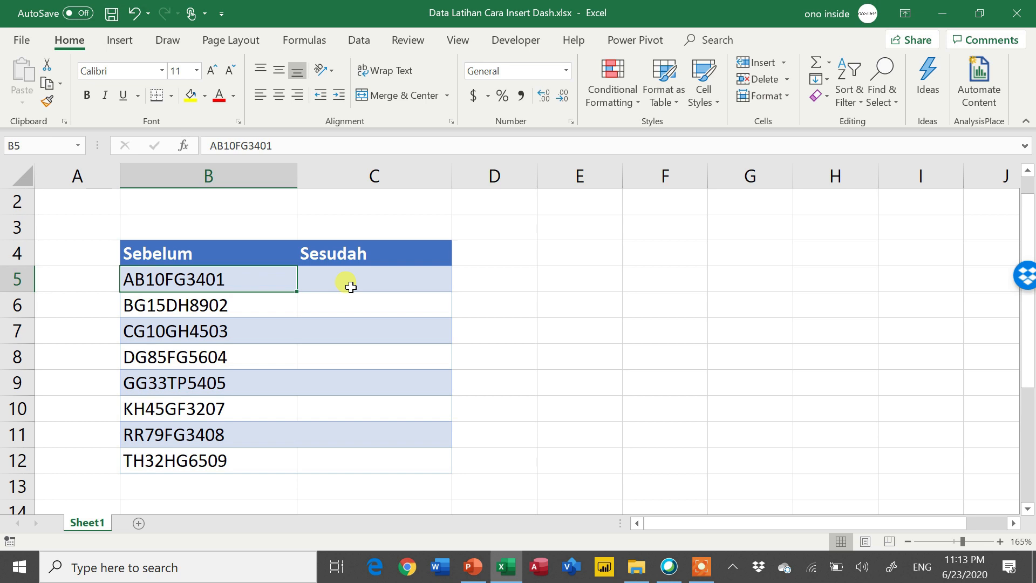
Step: Enter the dashed code AB-10-FG-3401 in C5 as the example for the Sesudah column
{"action": "left_click", "coordinate": [351, 288]}
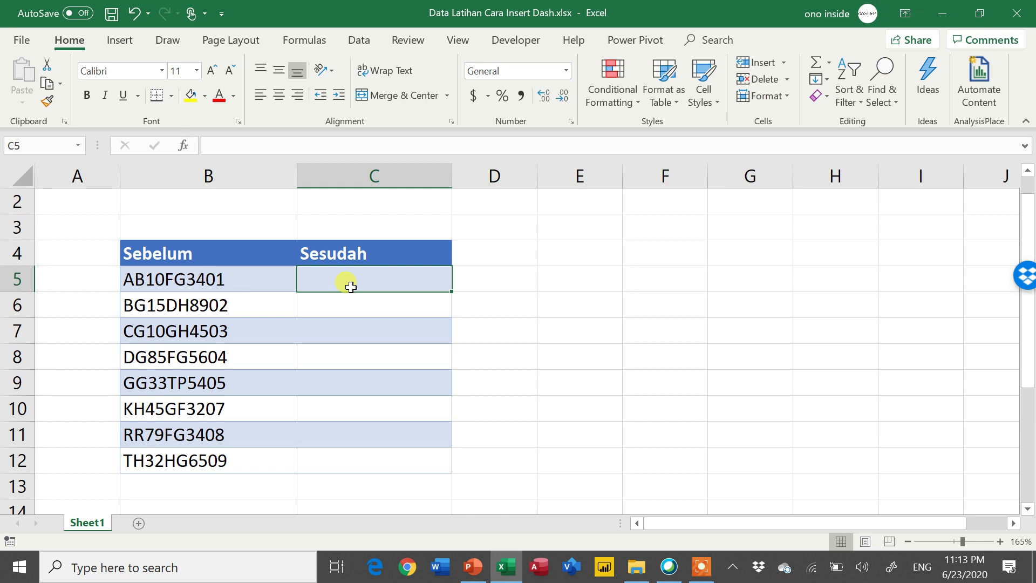
{"action": "type", "text": "AB-"}
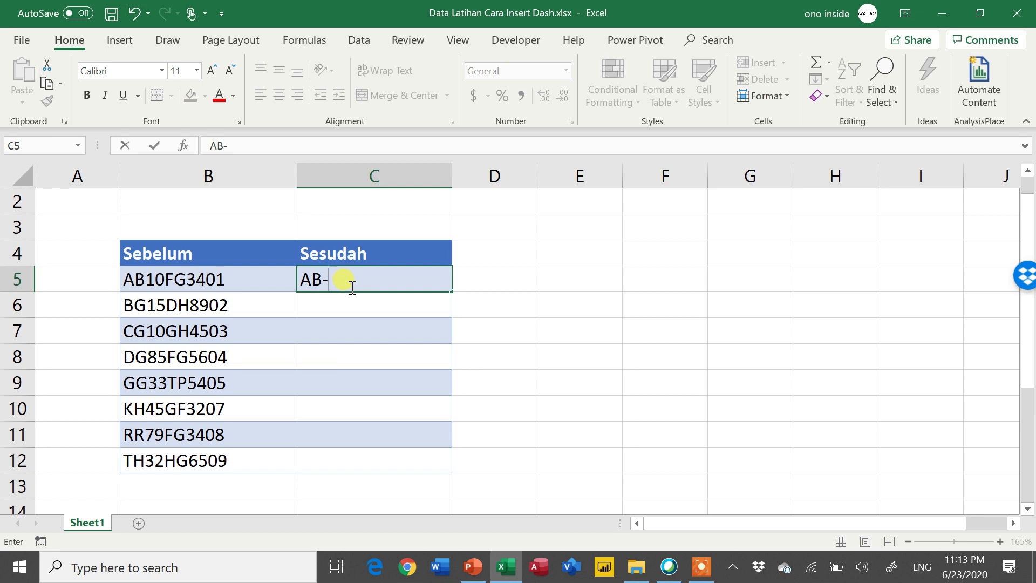
{"action": "type", "text": "10"}
{"action": "type", "text": "-FG"}
{"action": "type", "text": "-34"}
{"action": "key", "text": "BackSpace"}
{"action": "type", "text": "3401"}
{"action": "key", "text": "Return"}
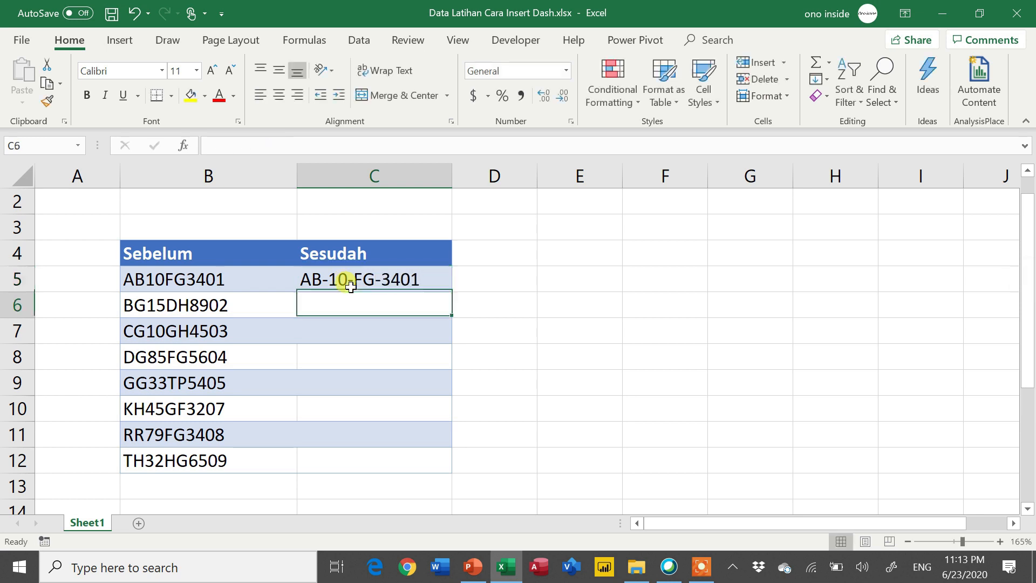
Step: Use Flash Fill on C5:C12 to complete the remaining dashed codes from the example in C5
{"action": "left_click", "coordinate": [422, 281]}
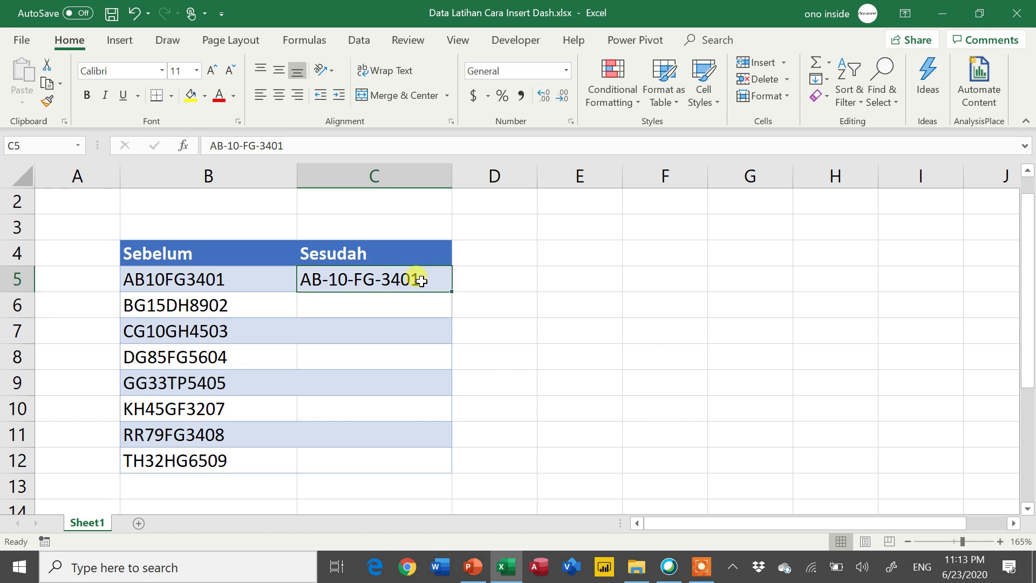
{"action": "left_click_drag", "start_coordinate": [421, 281], "coordinate": [426, 463]}
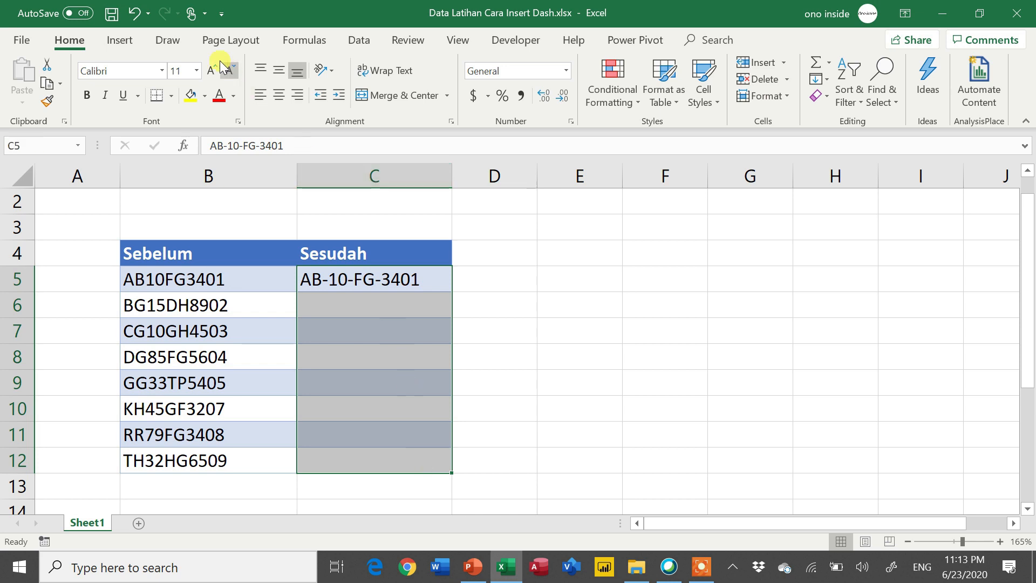
{"action": "left_click", "coordinate": [351, 46]}
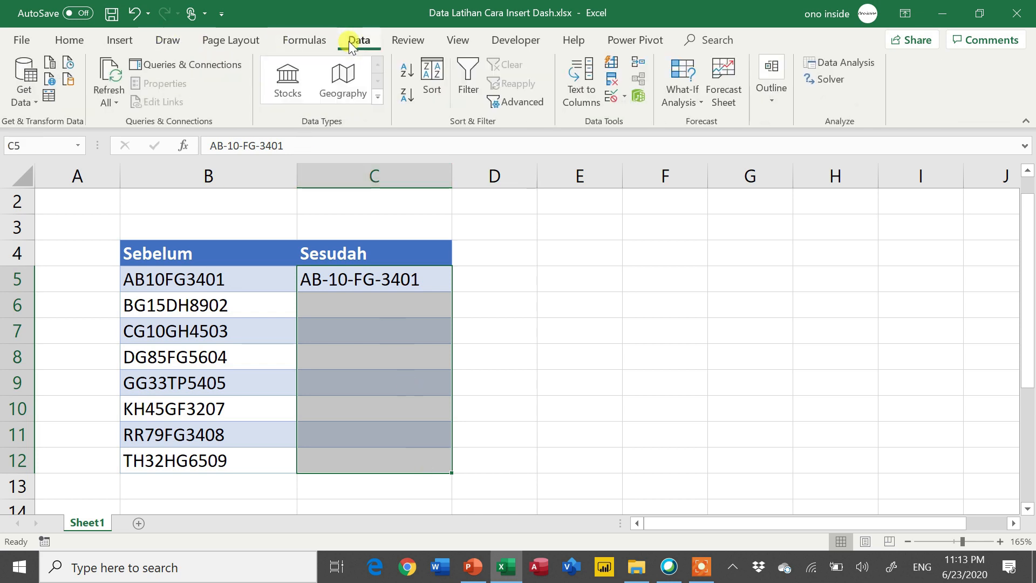
{"action": "left_click", "coordinate": [614, 65]}
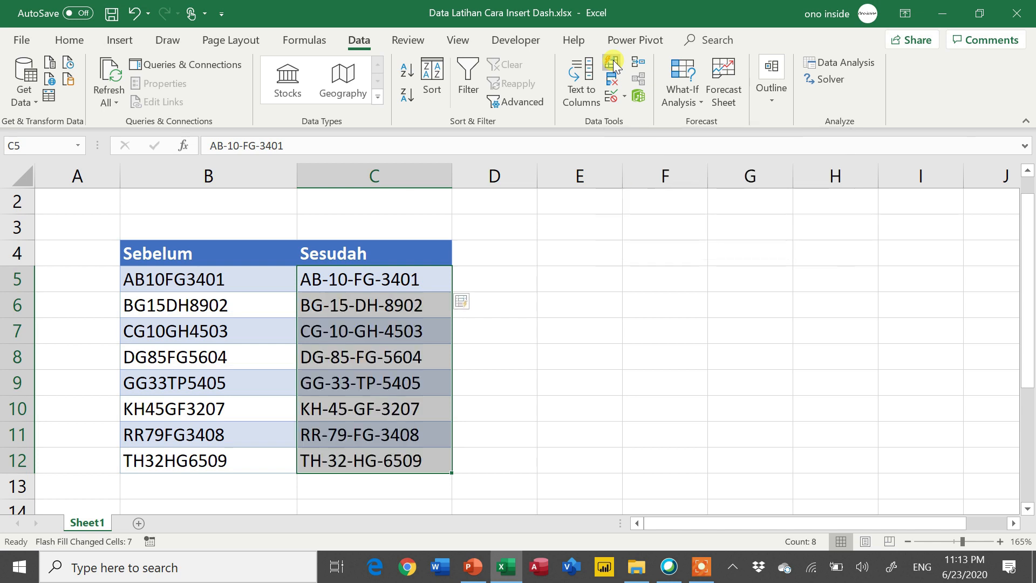
Step: Examine the filled codes in C5:C12 to see whether they are plain text and follow the dash pattern
{"action": "left_click", "coordinate": [360, 300]}
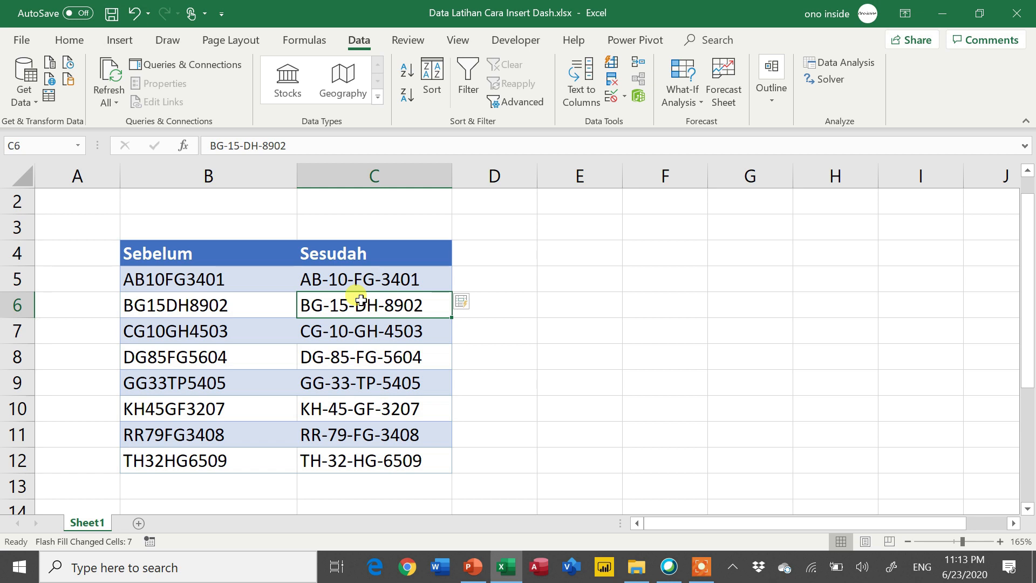
{"action": "key", "text": "Up"}
{"action": "key", "text": "Down"}
{"action": "key", "text": "Down"}
{"action": "key", "text": "Down"}
{"action": "key", "text": "Down"}
{"action": "key", "text": "Down"}
{"action": "key", "text": "Down"}
{"action": "key", "text": "Down"}
{"action": "key", "text": "Down"}
{"action": "left_click_drag", "start_coordinate": [357, 280], "coordinate": [262, 266]}
{"action": "left_click_drag", "start_coordinate": [349, 299], "coordinate": [376, 457]}
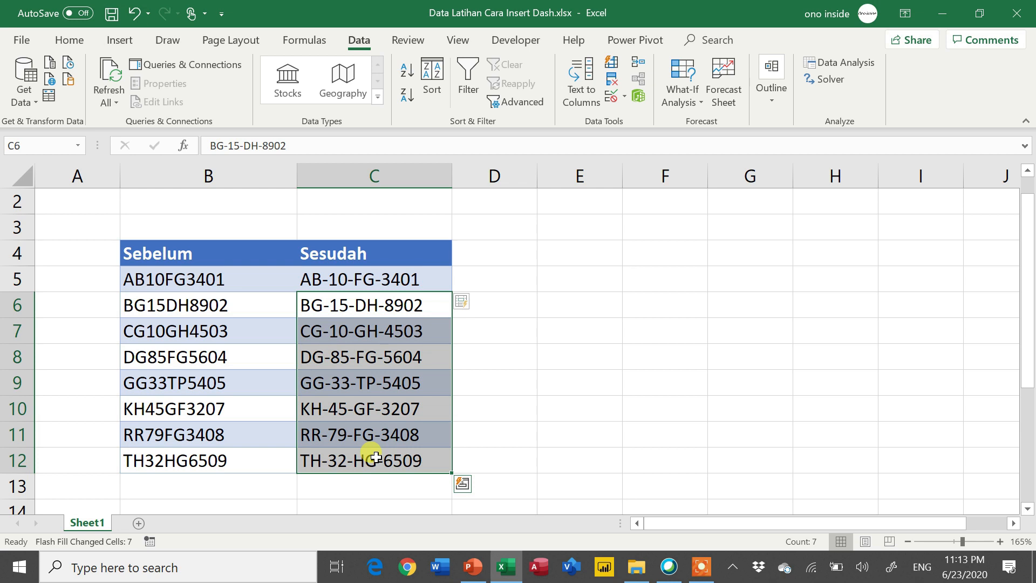
{"action": "left_click", "coordinate": [377, 457]}
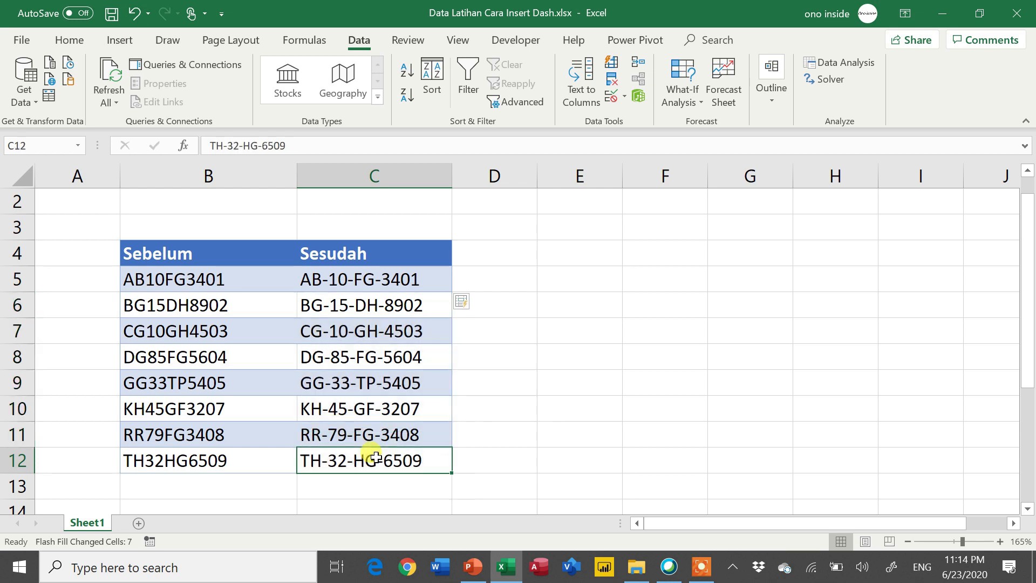
Step: Add the new code HR10HT50865 in B13 below the last entry of the Sebelum column
{"action": "left_click", "coordinate": [281, 480]}
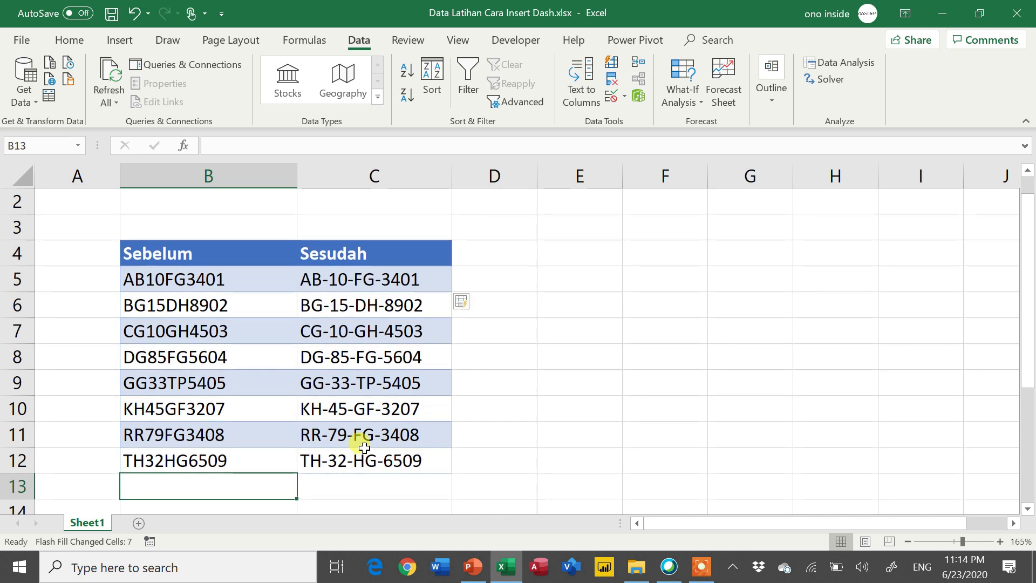
{"action": "type", "text": "HR10HT50865"}
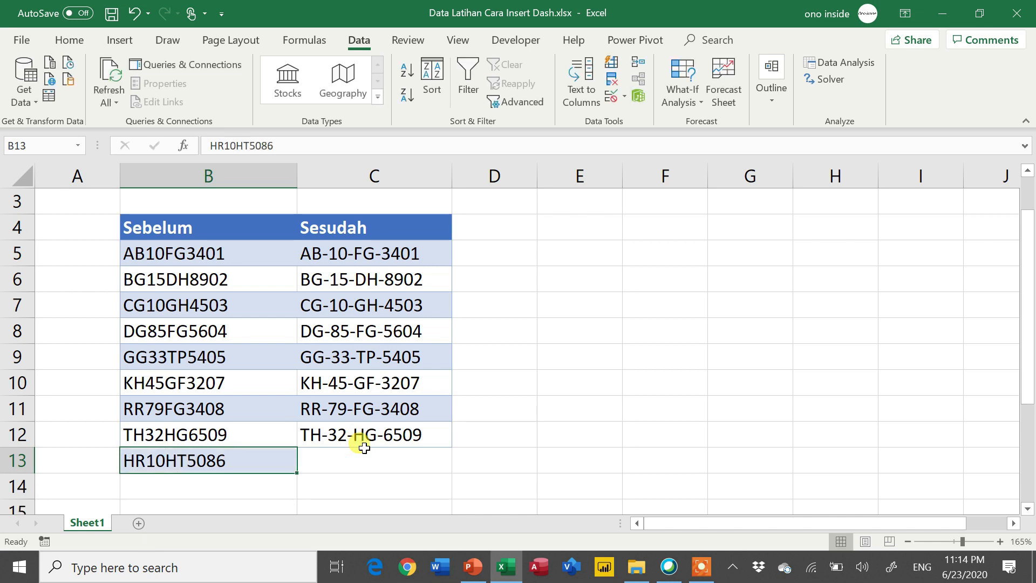
{"action": "key", "text": "Return"}
Step: Try to extend the code in C12 down to C13 with AutoFill and clear the filled entry
{"action": "left_click", "coordinate": [365, 456]}
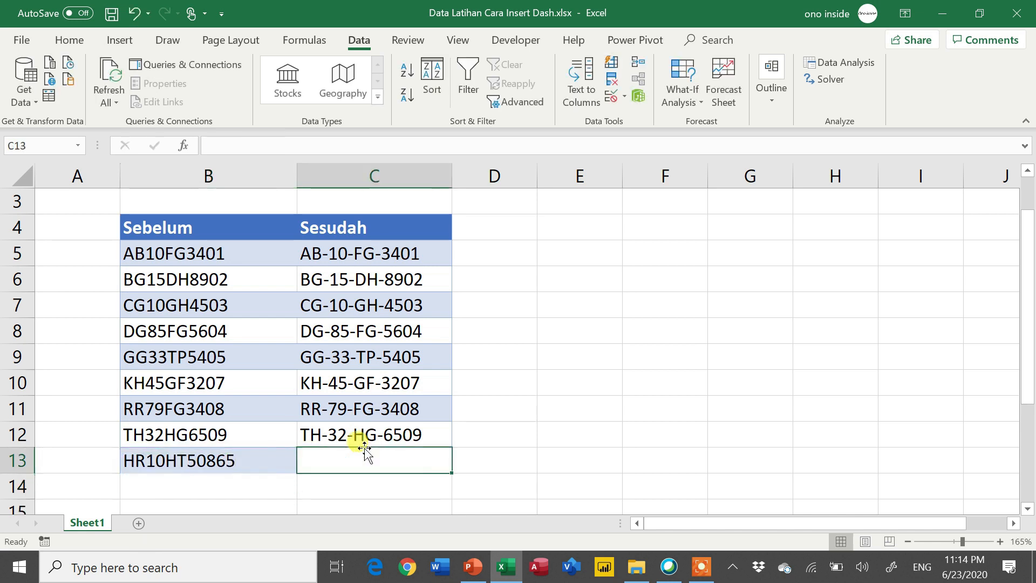
{"action": "left_click", "coordinate": [447, 435]}
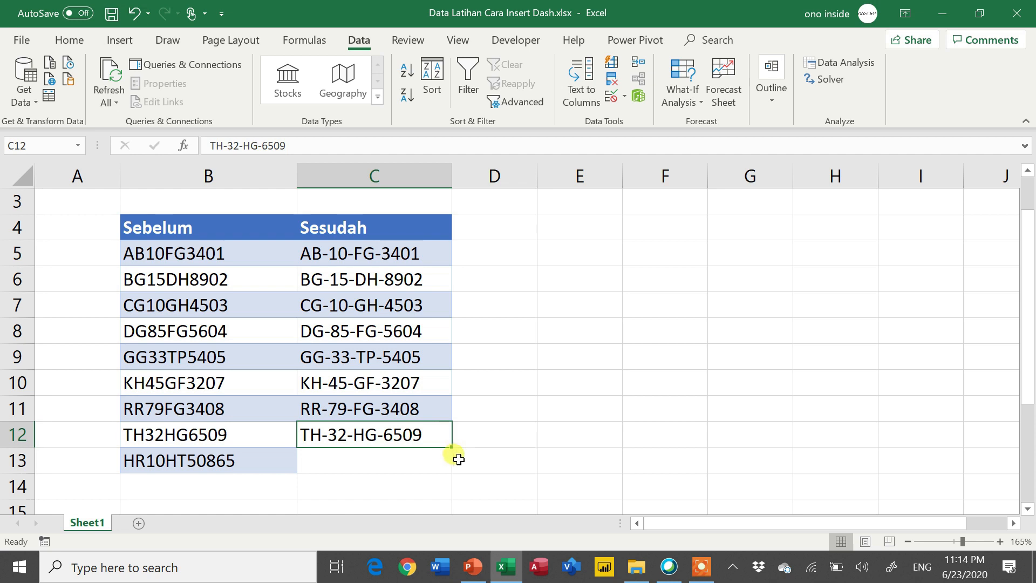
{"action": "left_click_drag", "start_coordinate": [454, 449], "coordinate": [451, 465]}
{"action": "left_click", "coordinate": [394, 461]}
{"action": "left_click", "coordinate": [391, 434]}
{"action": "left_click", "coordinate": [389, 463]}
{"action": "key", "text": "Up"}
{"action": "key", "text": "Down"}
{"action": "key", "text": "Up"}
{"action": "key", "text": "Down"}
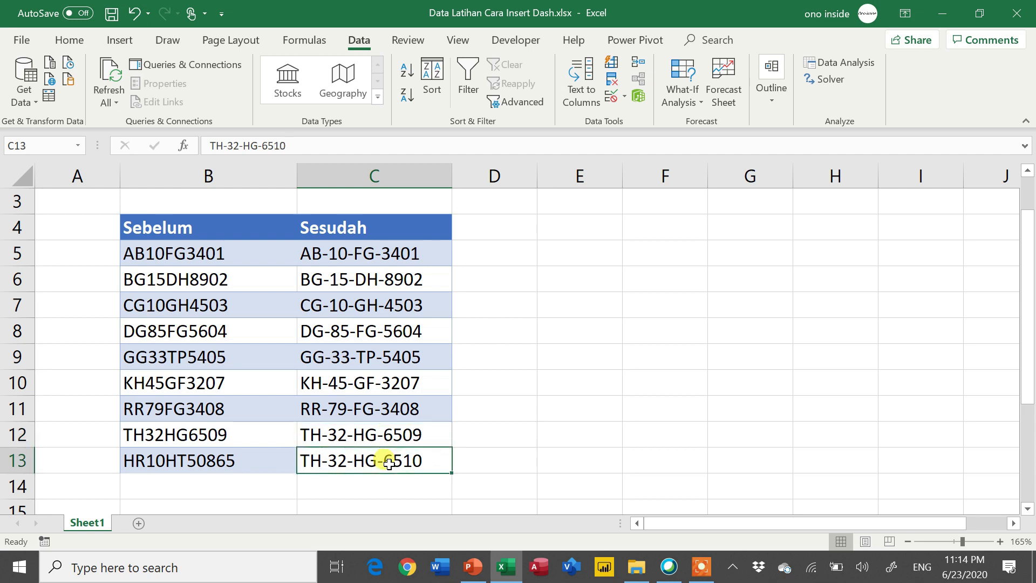
{"action": "key", "text": "Delete"}
Step: Clear all the Flash Fill codes from C5:C12 in the Sesudah column
{"action": "key", "text": "Up"}
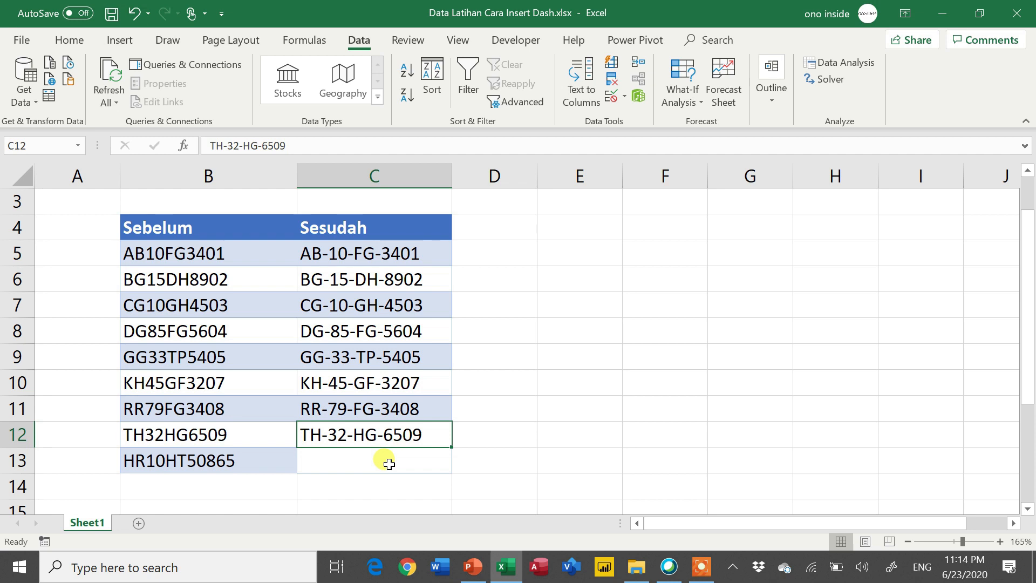
{"action": "key", "text": "ctrl+shift+Up"}
{"action": "key", "text": "shift+Down"}
{"action": "key", "text": "shift+Down"}
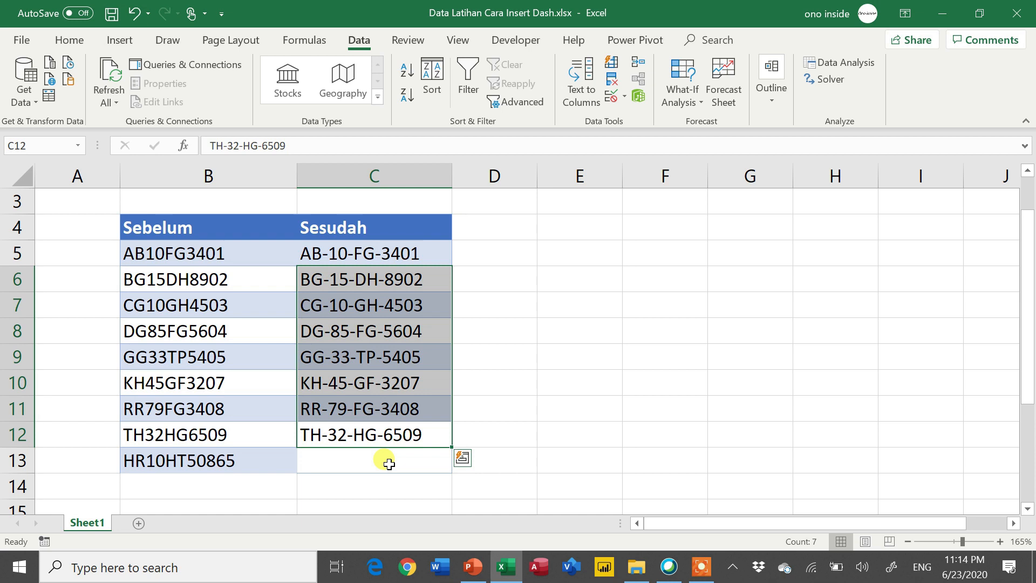
{"action": "key", "text": "shift+Up"}
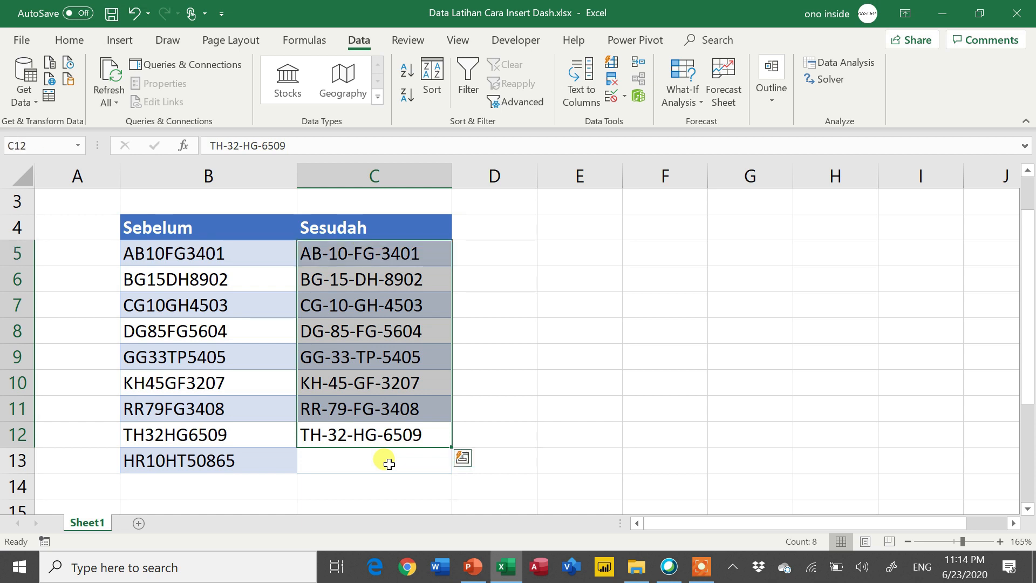
{"action": "key", "text": "Delete"}
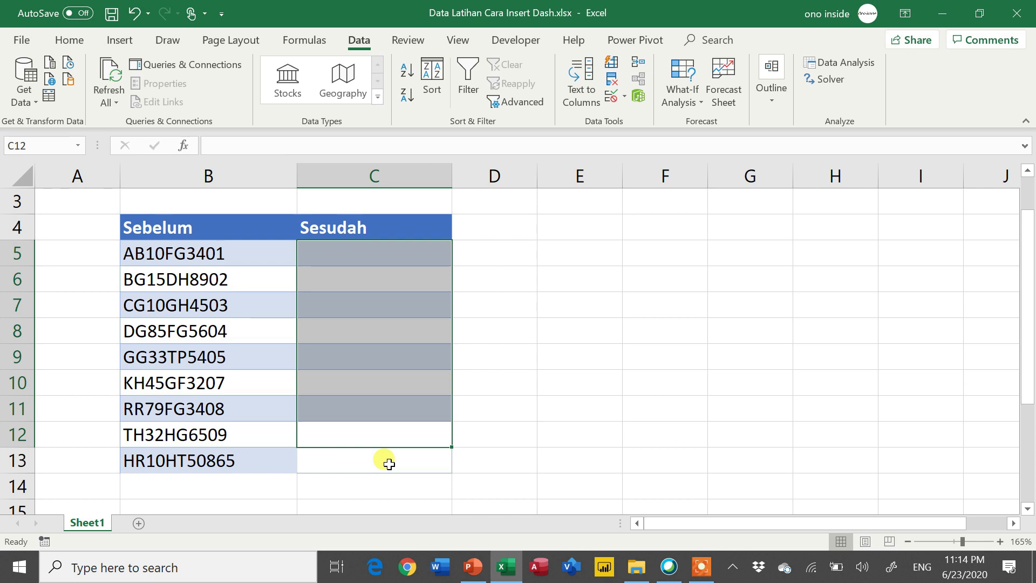
Step: Begin a formula in C5 with =LEFT(B5,2)& to extract the first two characters of the code
{"action": "key", "text": "Up"}
{"action": "key", "text": "Up"}
{"action": "key", "text": "Up"}
{"action": "key", "text": "Up"}
{"action": "key", "text": "Up"}
{"action": "key", "text": "Up"}
{"action": "key", "text": "Up"}
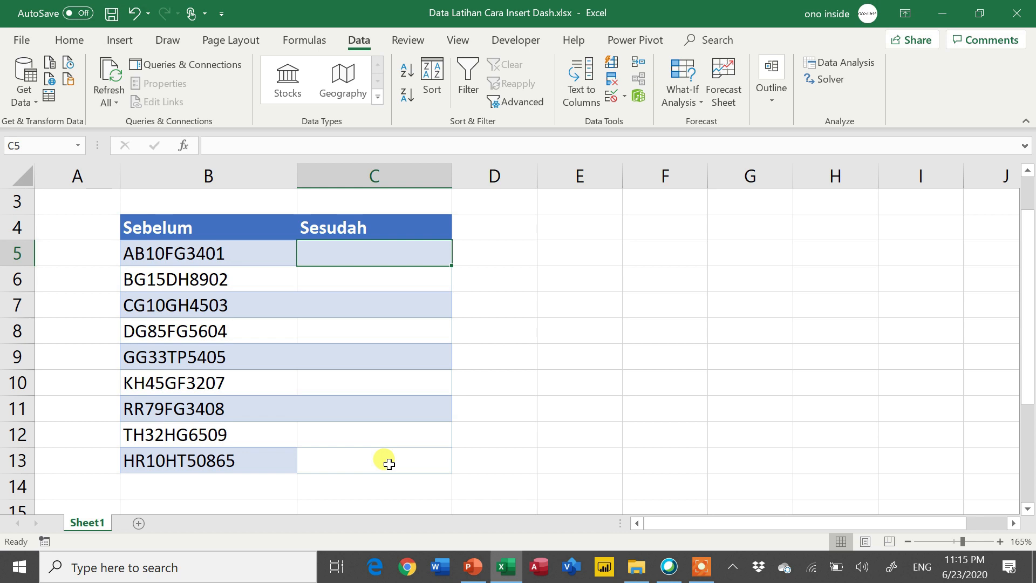
{"action": "type", "text": "="}
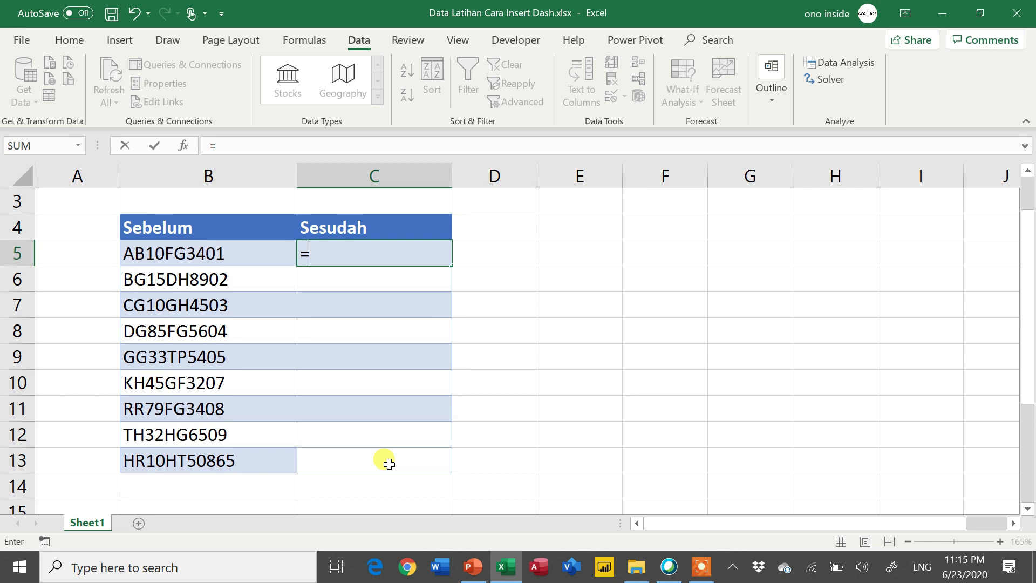
{"action": "type", "text": "lef"}
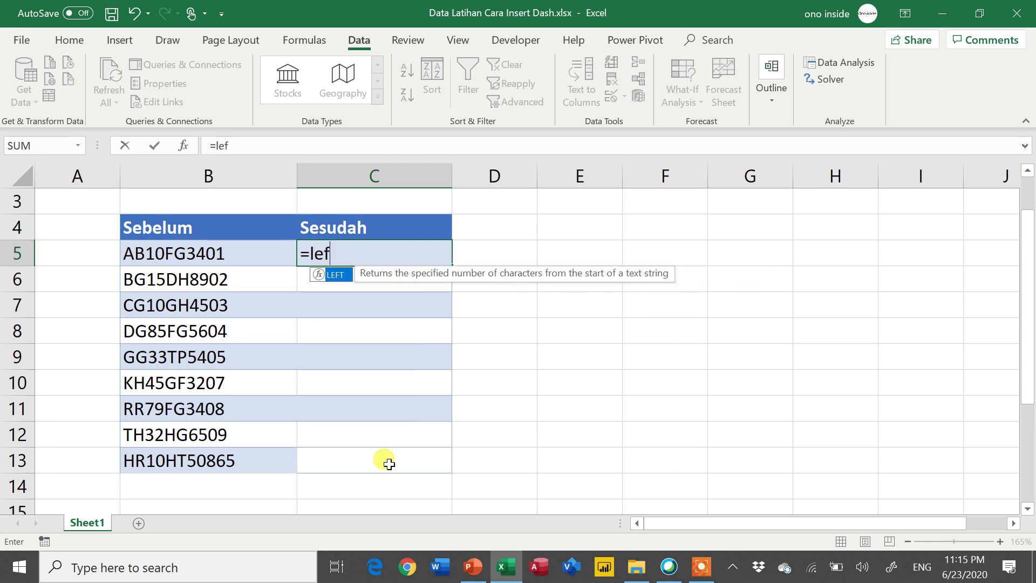
{"action": "key", "text": "Tab"}
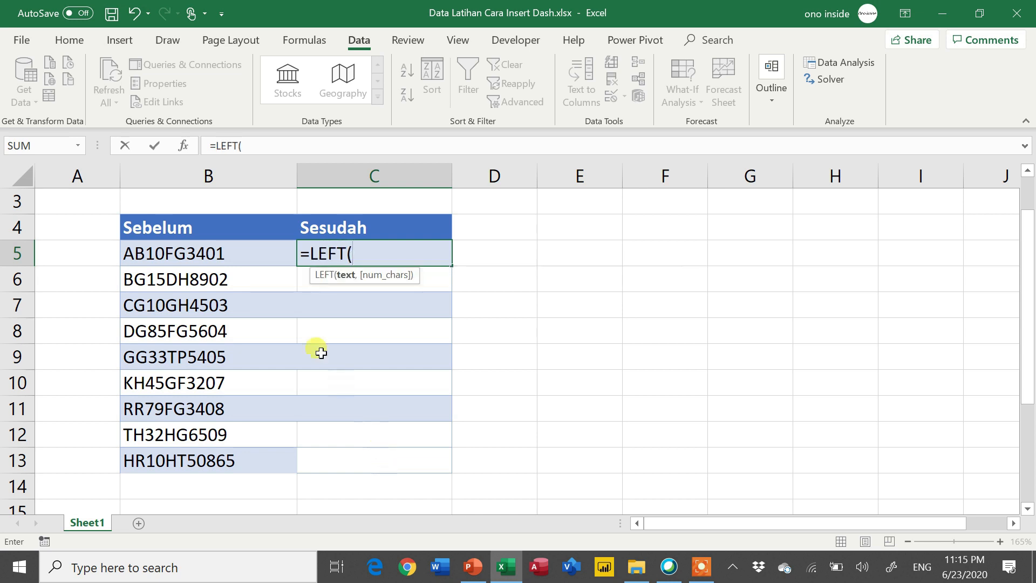
{"action": "left_click", "coordinate": [140, 255]}
{"action": "type", "text": ",2"}
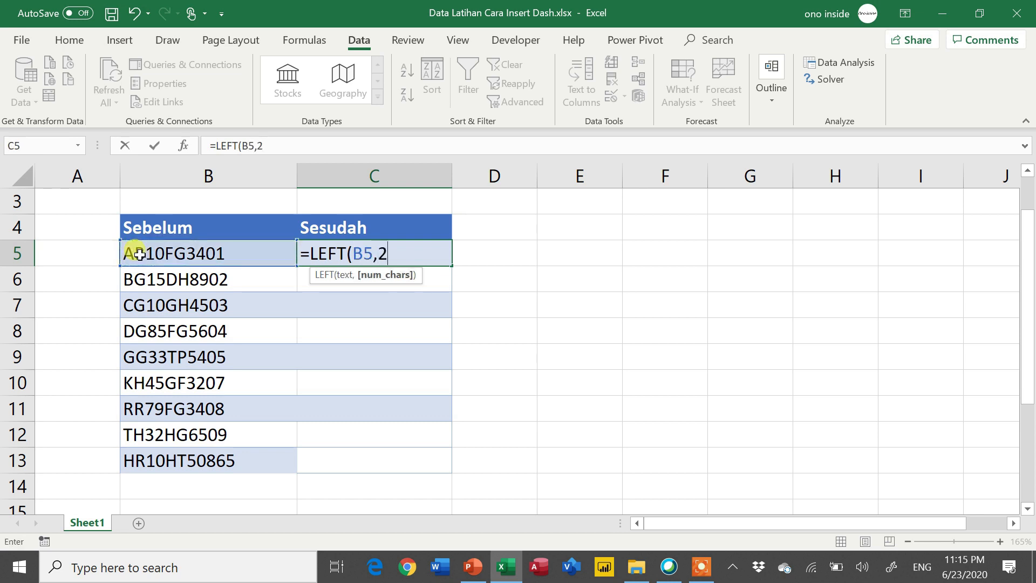
{"action": "type", "text": ")&"}
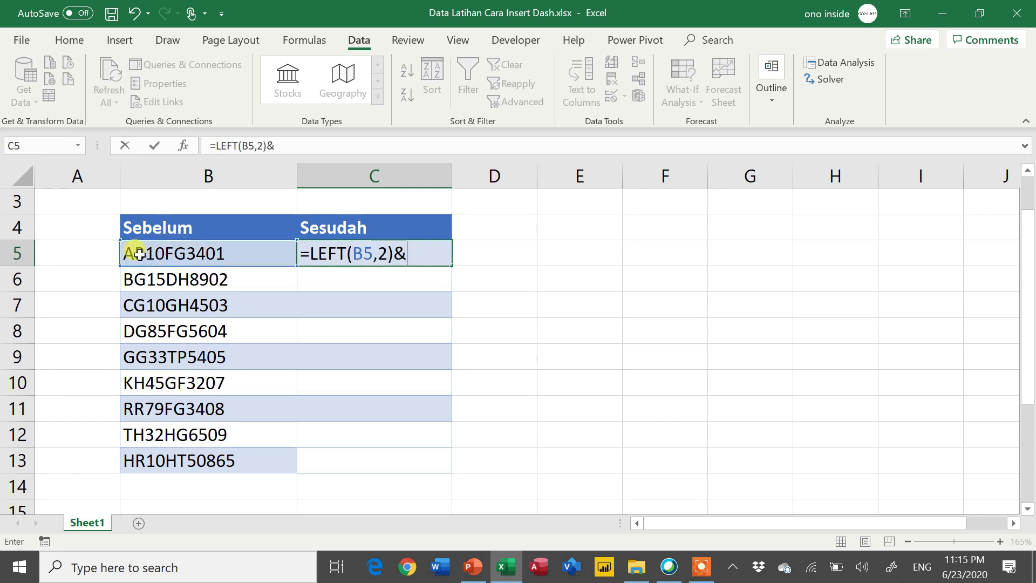
Step: Append "-"&MID(B5,3,2)&"-"& to the C5 formula to add the code's third and fourth characters between dashes
{"action": "type", "text": "\"-\"&mid("}
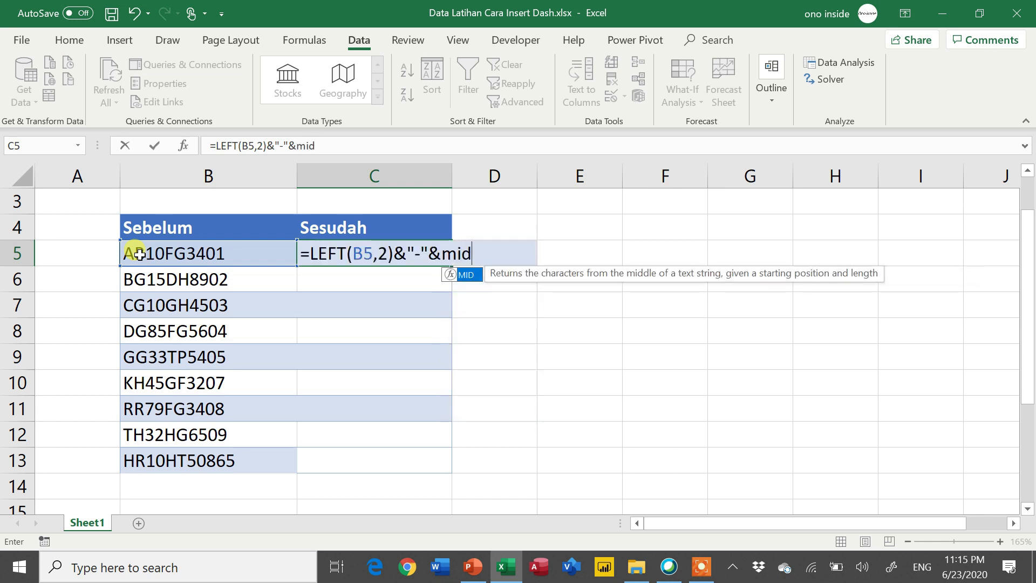
{"action": "left_click", "coordinate": [178, 259]}
{"action": "type", "text": ","}
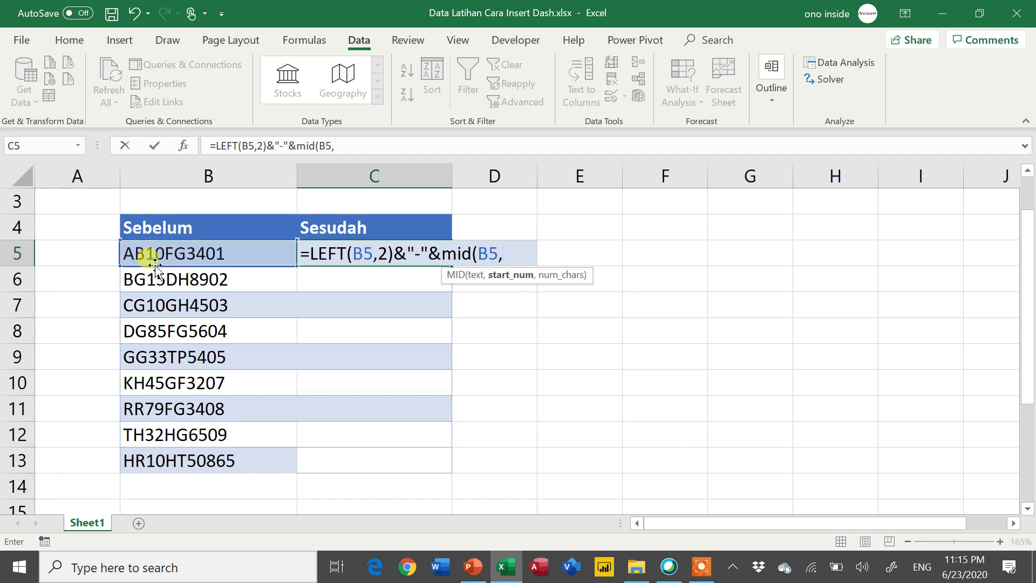
{"action": "type", "text": "3,"}
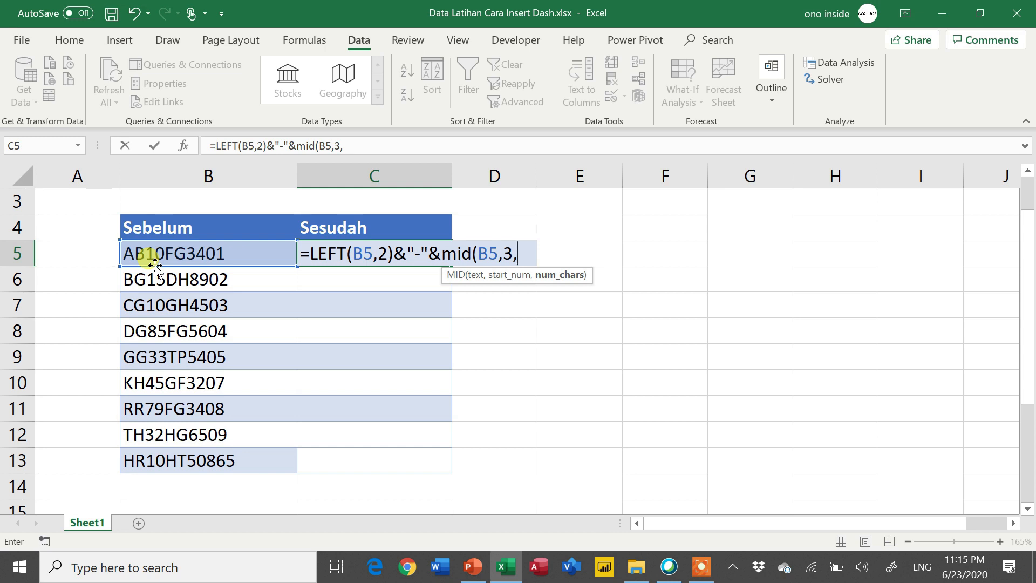
{"action": "type", "text": "2)"}
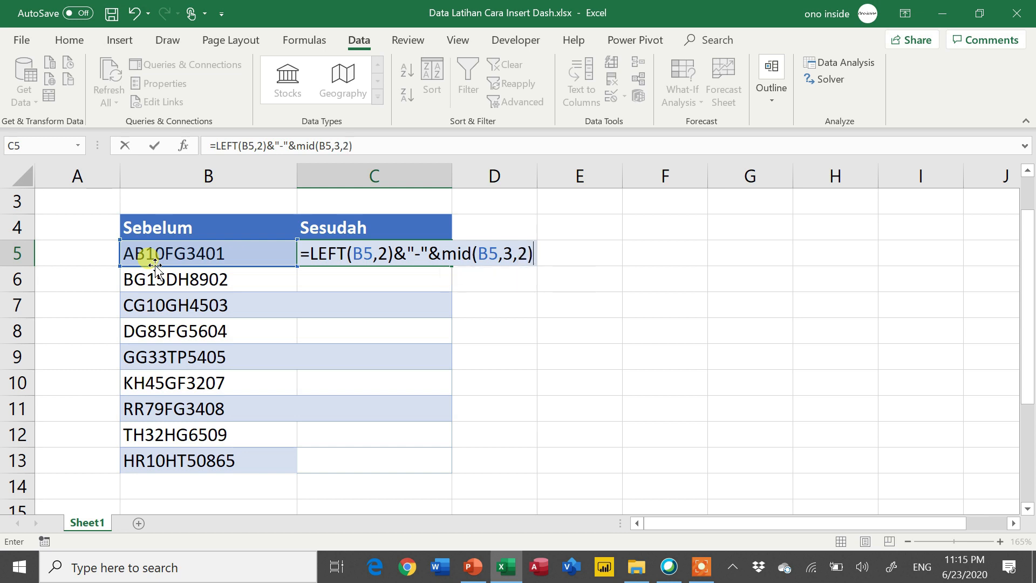
{"action": "type", "text": "&\"-\""}
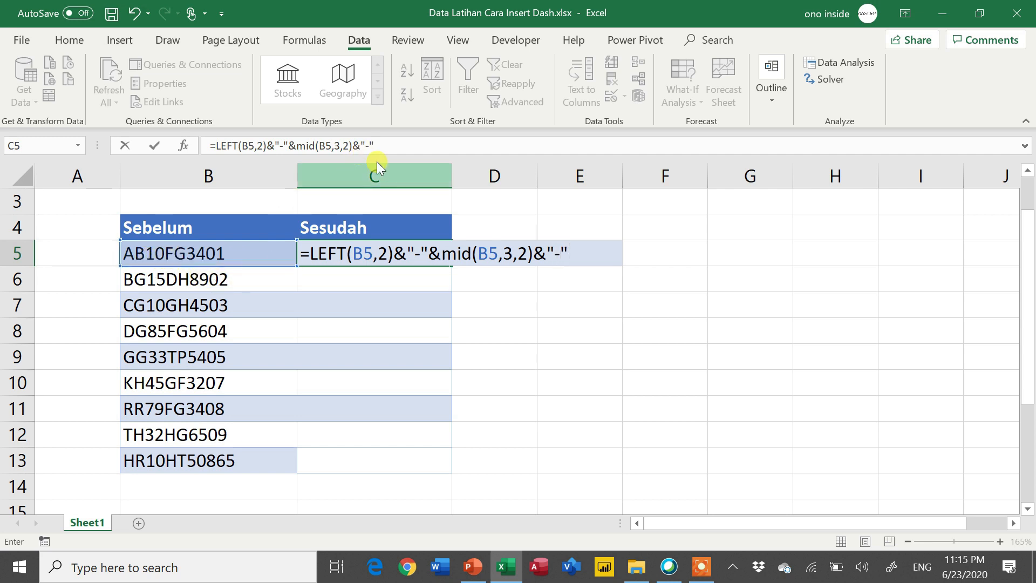
{"action": "type", "text": "&"}
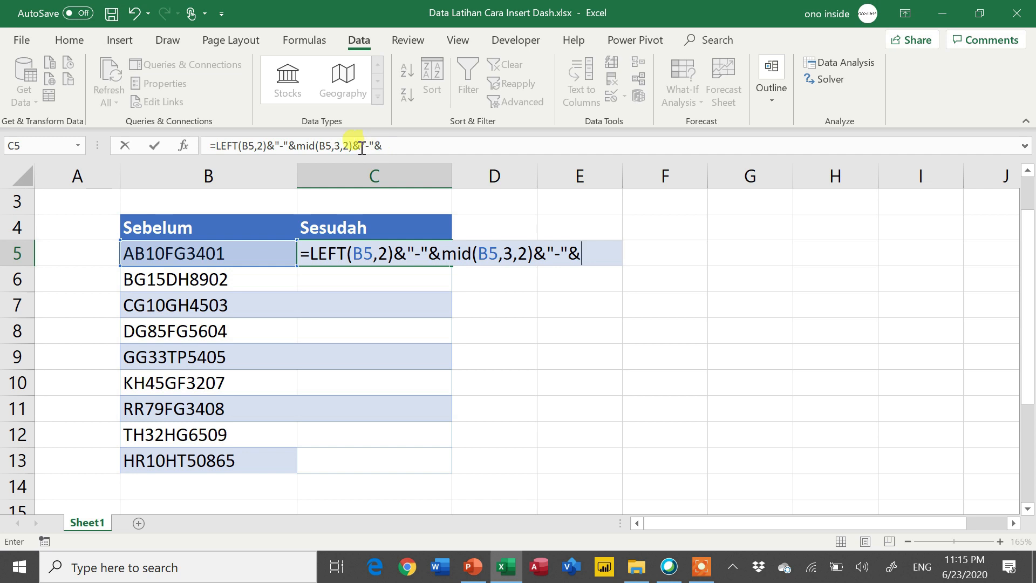
Step: Append MID(B5,5,2)&"-"& to the C5 formula to add the fifth and sixth characters followed by a dash
{"action": "type", "text": "mid("}
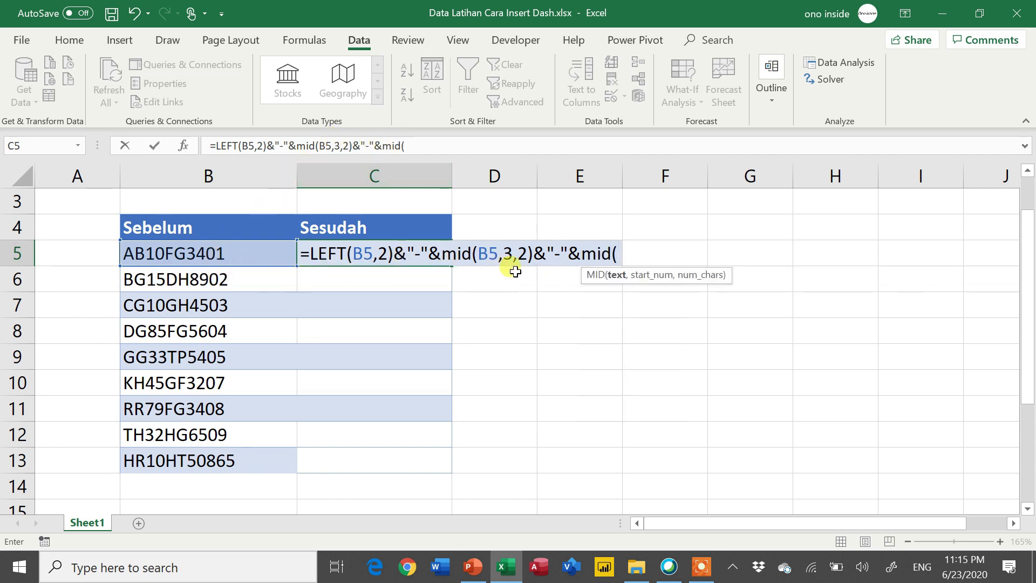
{"action": "left_click", "coordinate": [175, 257]}
{"action": "type", "text": ","}
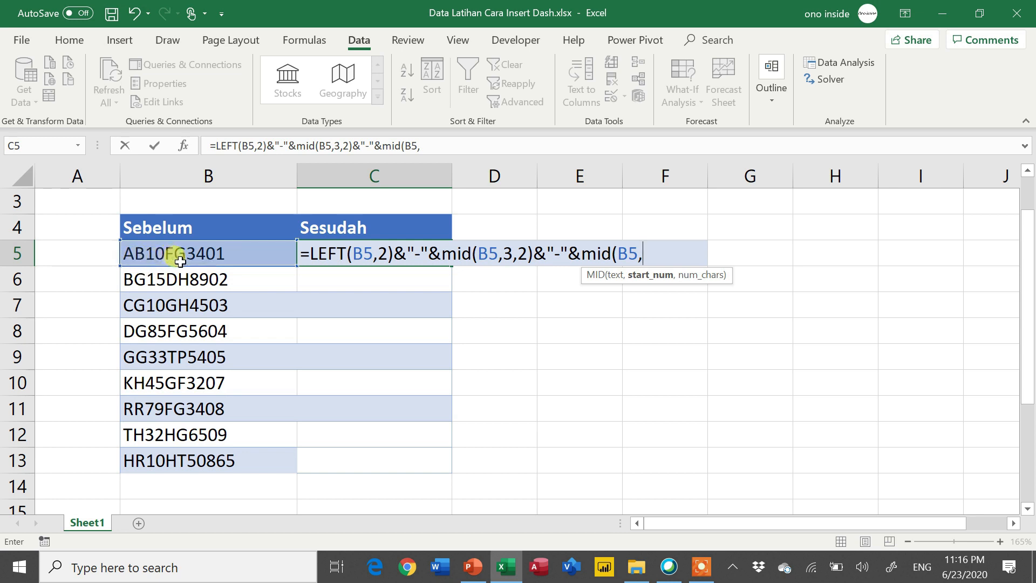
{"action": "type", "text": "5,2)&"}
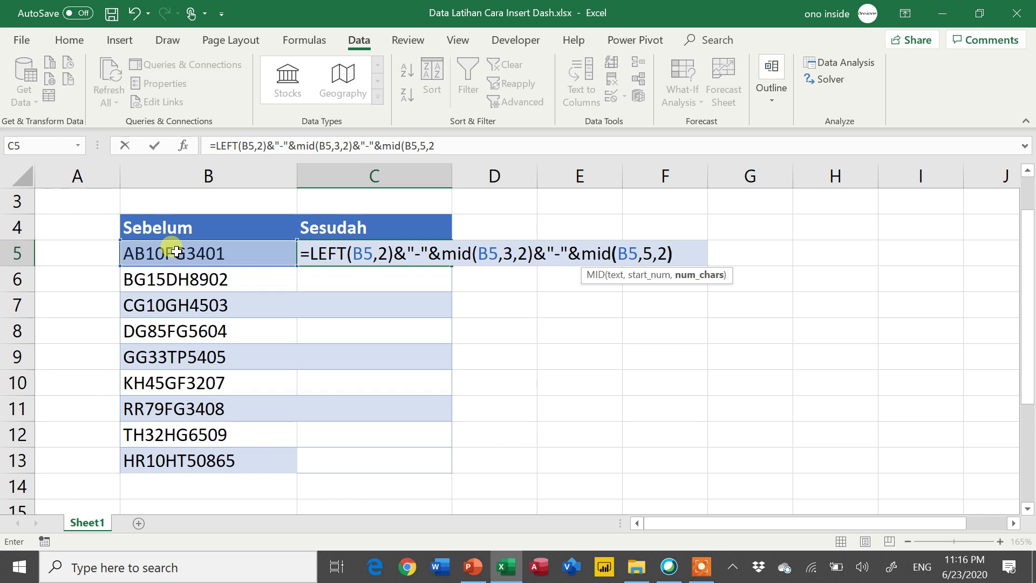
{"action": "type", "text": "\"-\""}
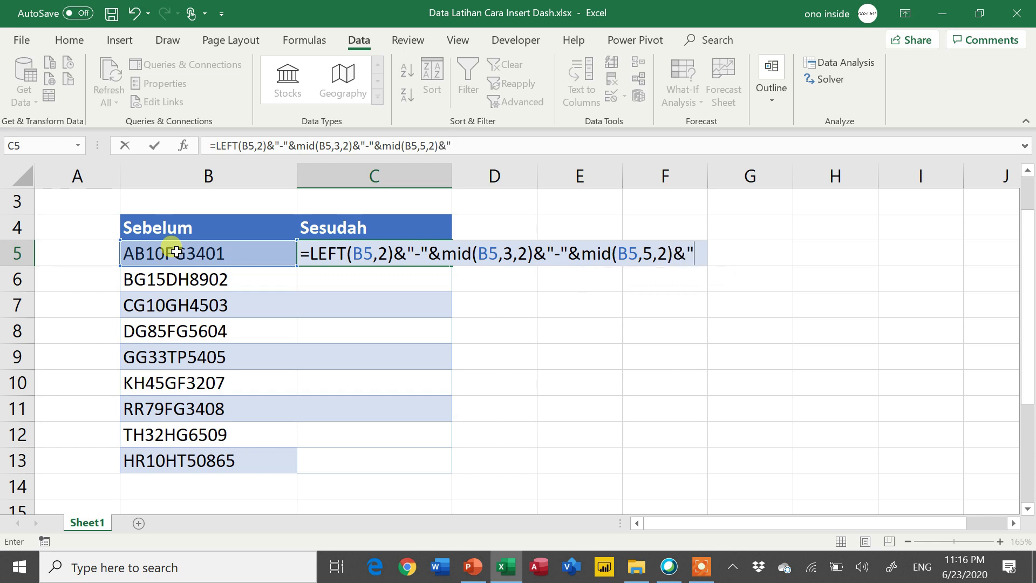
{"action": "type", "text": "&"}
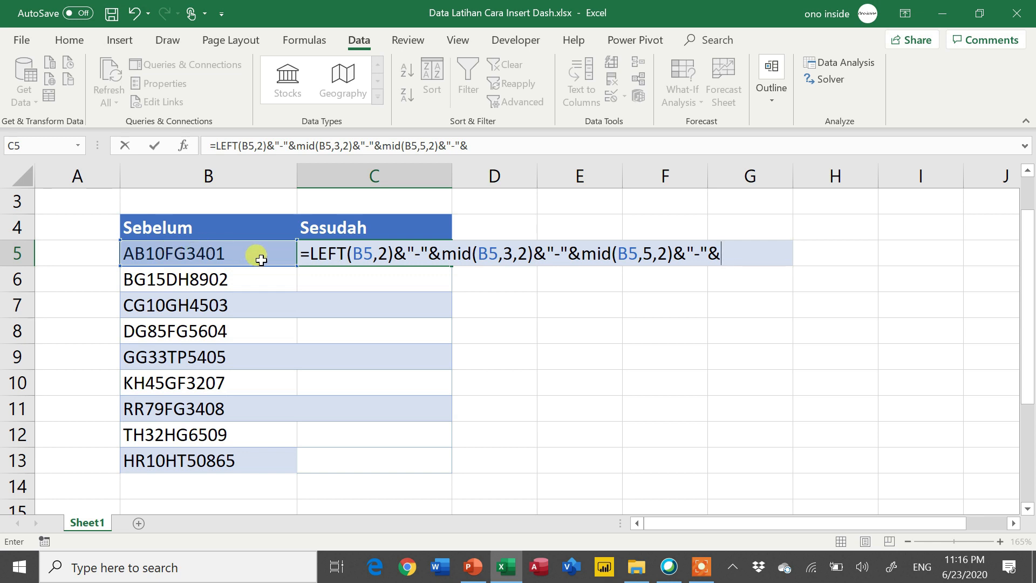
Step: Complete the C5 formula with RIGHT(B5,4) to add the code's last four characters
{"action": "type", "text": "rig"}
{"action": "key", "text": "Tab"}
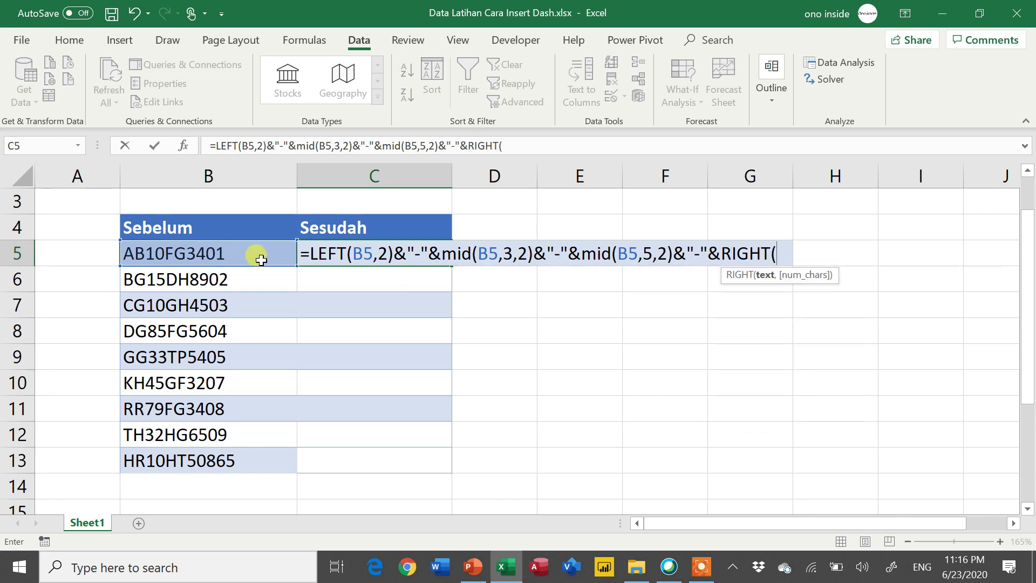
{"action": "left_click", "coordinate": [247, 253]}
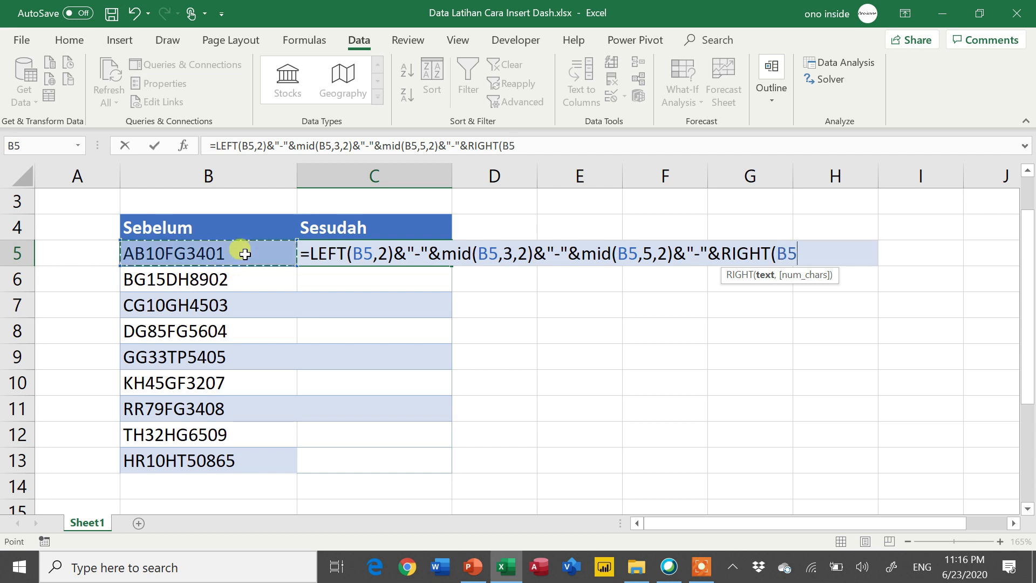
{"action": "type", "text": ","}
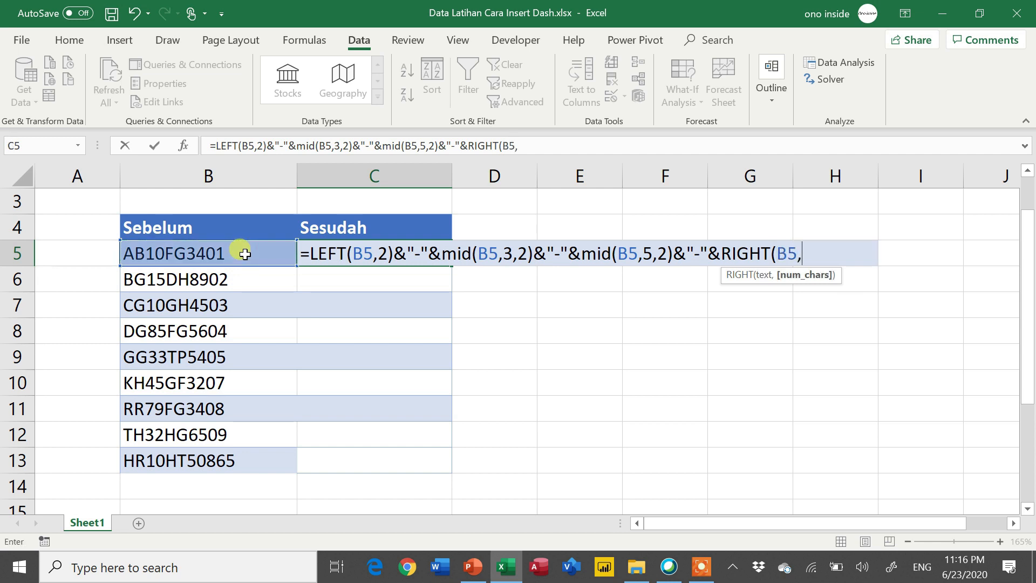
{"action": "type", "text": "4)"}
{"action": "key", "text": "Return"}
{"action": "key", "text": "Up"}
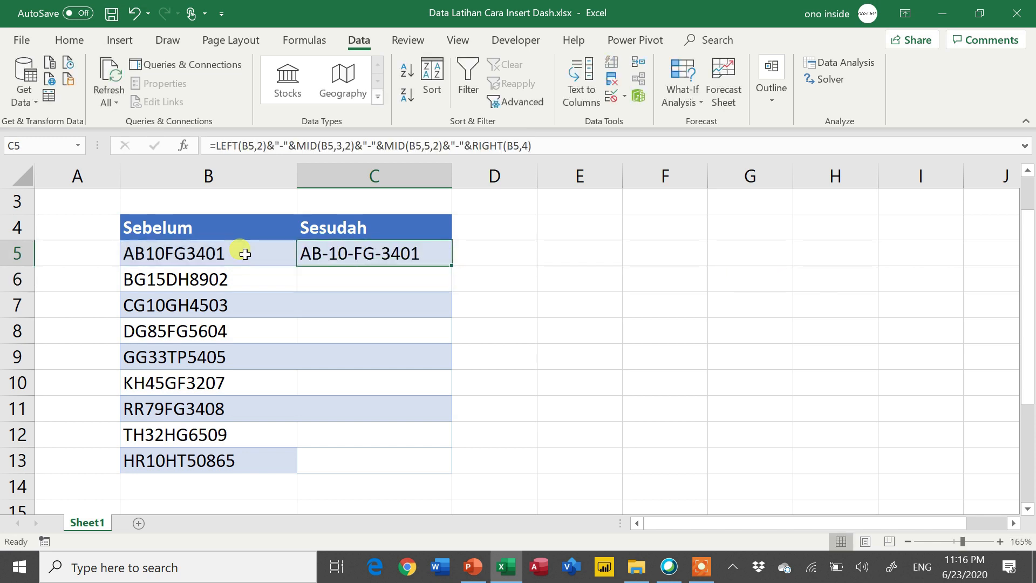
Step: Fill the C5 formula down the Sesudah column to C13 and compare the last entry with its source code in B13
{"action": "double_click", "coordinate": [454, 266]}
{"action": "left_click", "coordinate": [414, 305]}
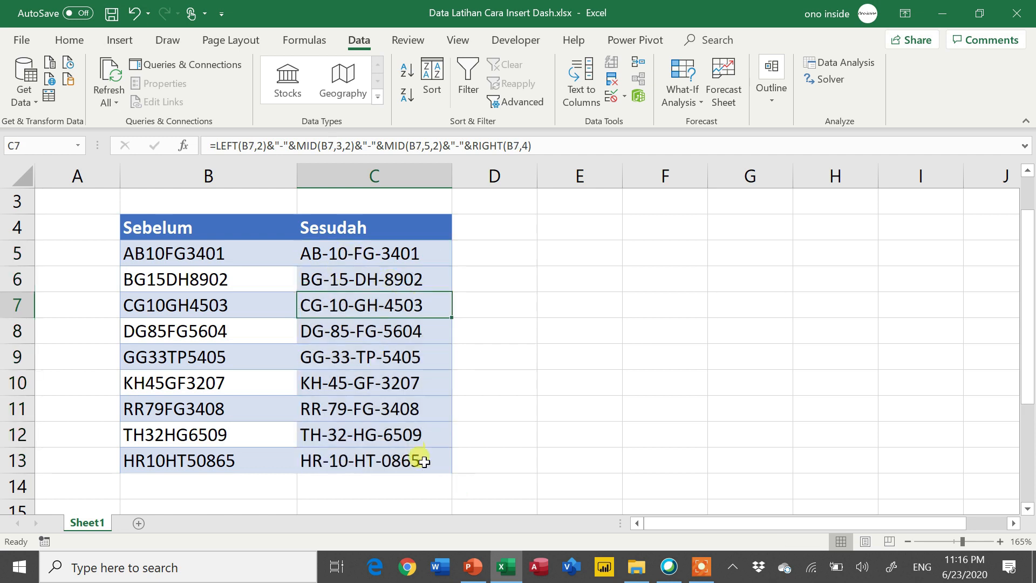
{"action": "scroll", "coordinate": [378, 418], "scroll_direction": "down", "scroll_amount": 1}
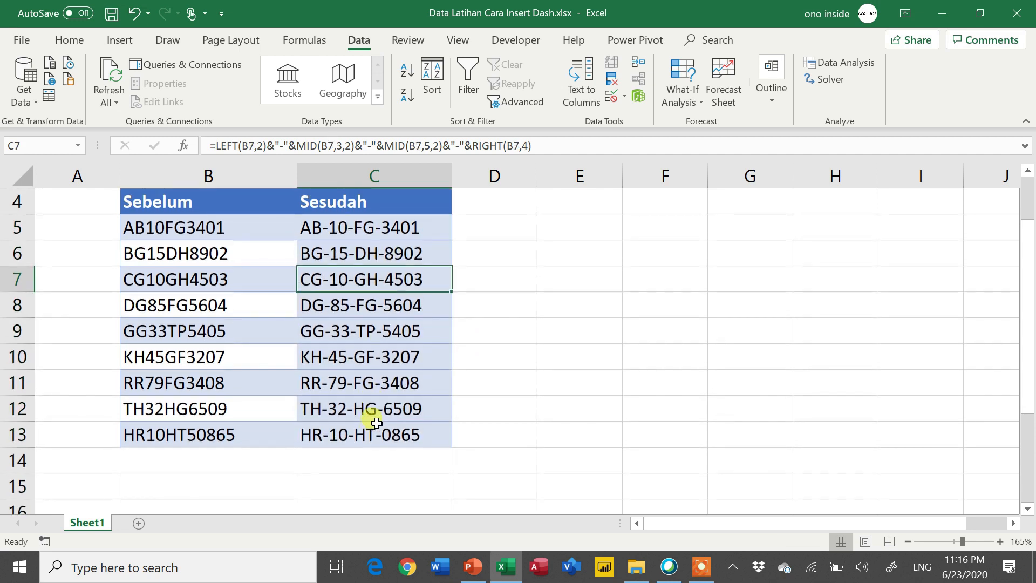
{"action": "left_click", "coordinate": [238, 444]}
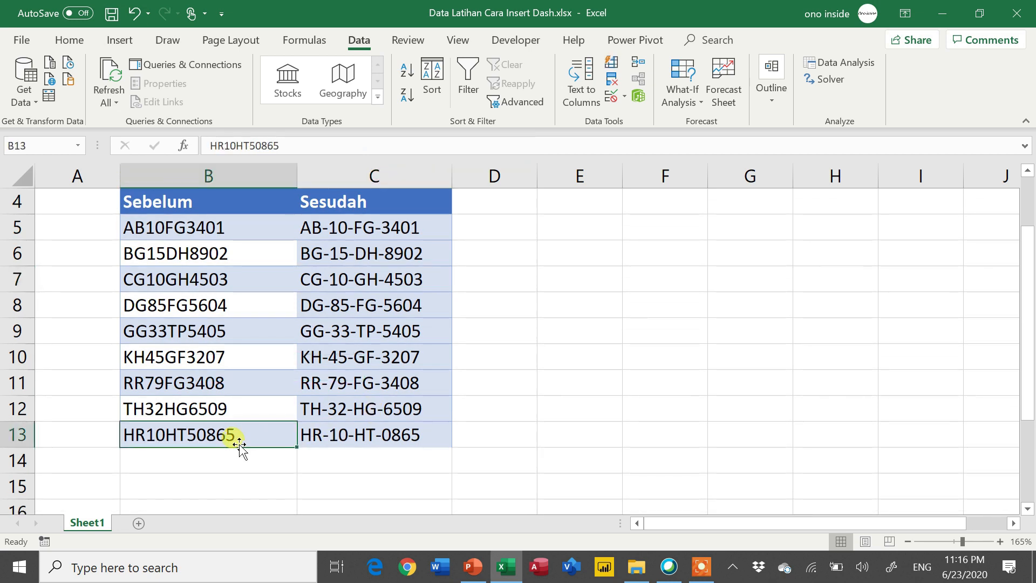
Step: Copy the code TH32HG6509 from B12 into B14 below the last Sebelum entry
{"action": "left_click", "coordinate": [247, 411]}
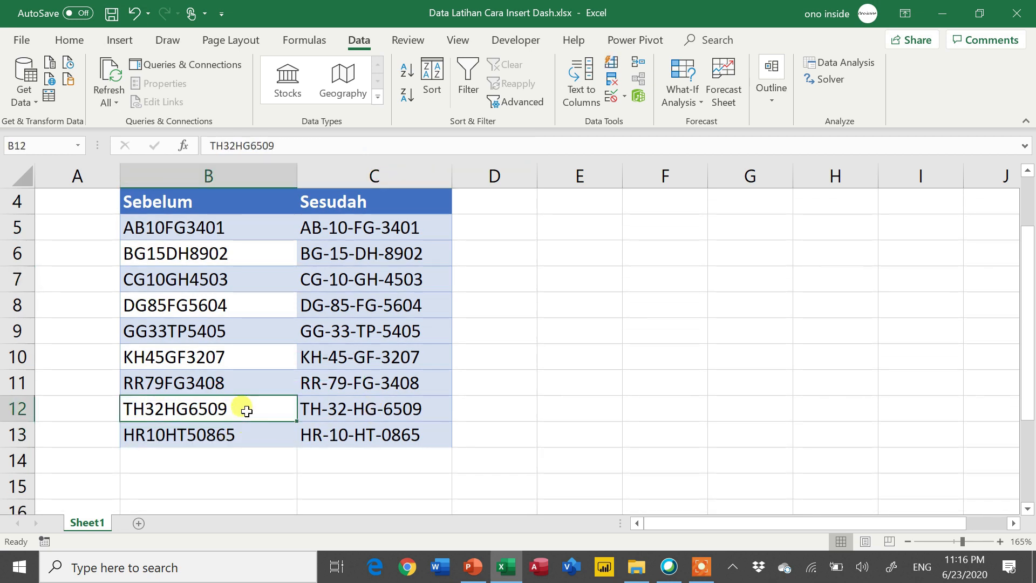
{"action": "key", "text": "ctrl+c"}
{"action": "key", "text": "Down"}
{"action": "key", "text": "Down"}
{"action": "key", "text": "ctrl+v"}
Step: Extend the Sesudah formula from C13 to C14, and clear the test entries in B14:C14
{"action": "key", "text": "Right"}
{"action": "key", "text": "Up"}
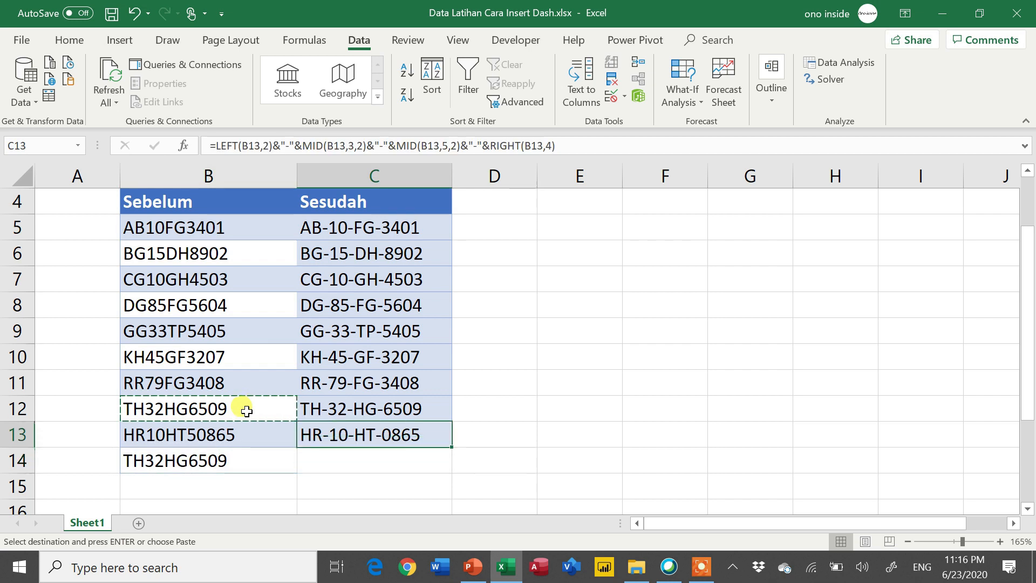
{"action": "left_click_drag", "start_coordinate": [451, 445], "coordinate": [448, 463]}
{"action": "left_click", "coordinate": [418, 463]}
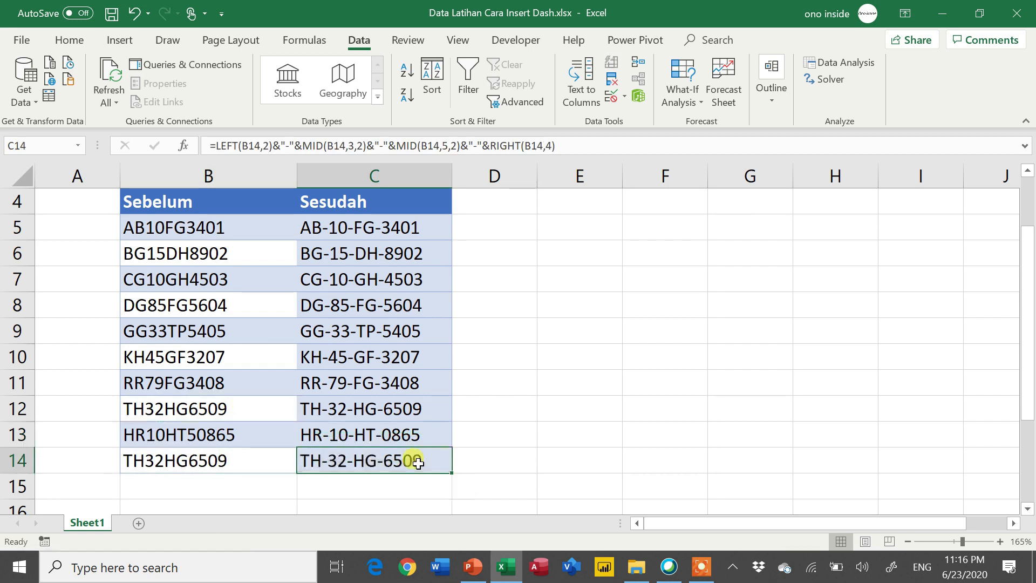
{"action": "left_click_drag", "start_coordinate": [296, 463], "coordinate": [369, 457]}
{"action": "key", "text": "Delete"}
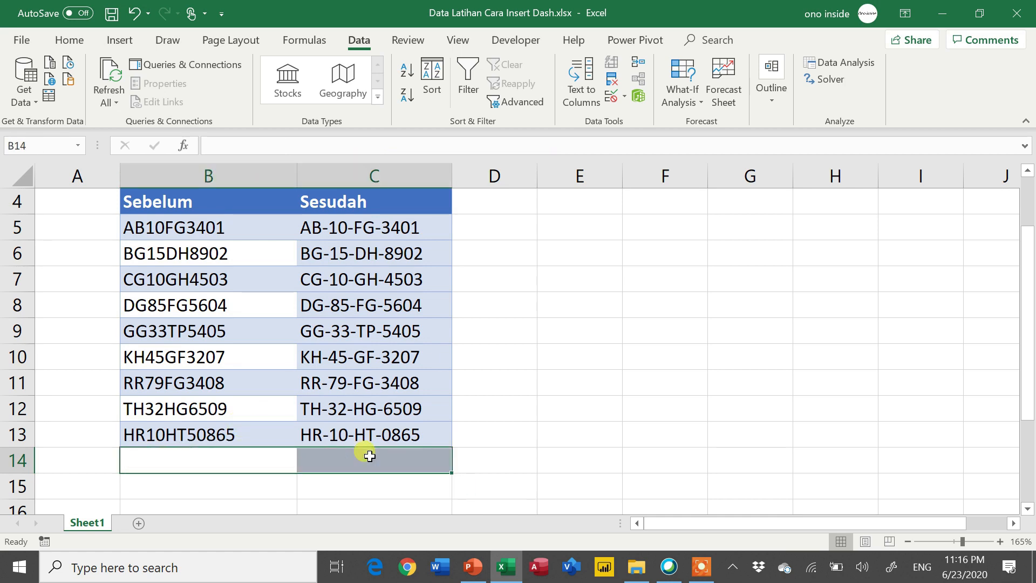
{"action": "key", "text": "Up"}
{"action": "key", "text": "Left"}
{"action": "key", "text": "Right"}
{"action": "key", "text": "ctrl+Up"}
{"action": "key", "text": "ctrl+Up"}
{"action": "key", "text": "ctrl+Down"}
{"action": "key", "text": "Down"}
{"action": "key", "text": "Down"}
{"action": "key", "text": "Down"}
{"action": "key", "text": "Down"}
{"action": "key", "text": "Down"}
{"action": "key", "text": "Down"}
{"action": "key", "text": "Down"}
{"action": "key", "text": "Down"}
{"action": "key", "text": "Down"}
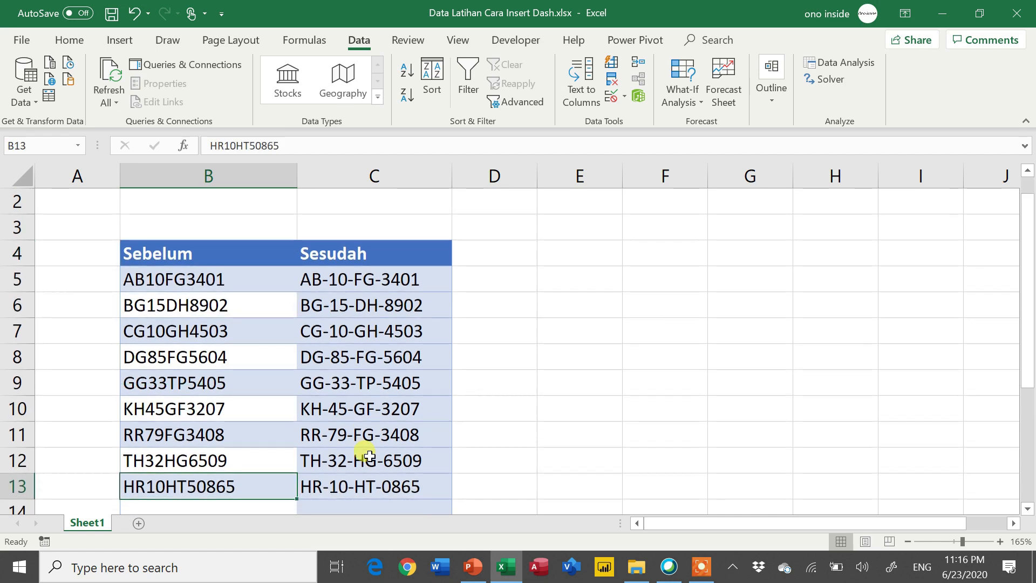
Step: Clear all the LEFT, MID and RIGHT formulas from C5:C13 in the Sesudah column
{"action": "key", "text": "Right"}
{"action": "key", "text": "ctrl+Up"}
{"action": "key", "text": "Down"}
{"action": "key", "text": "ctrl+shift+Down"}
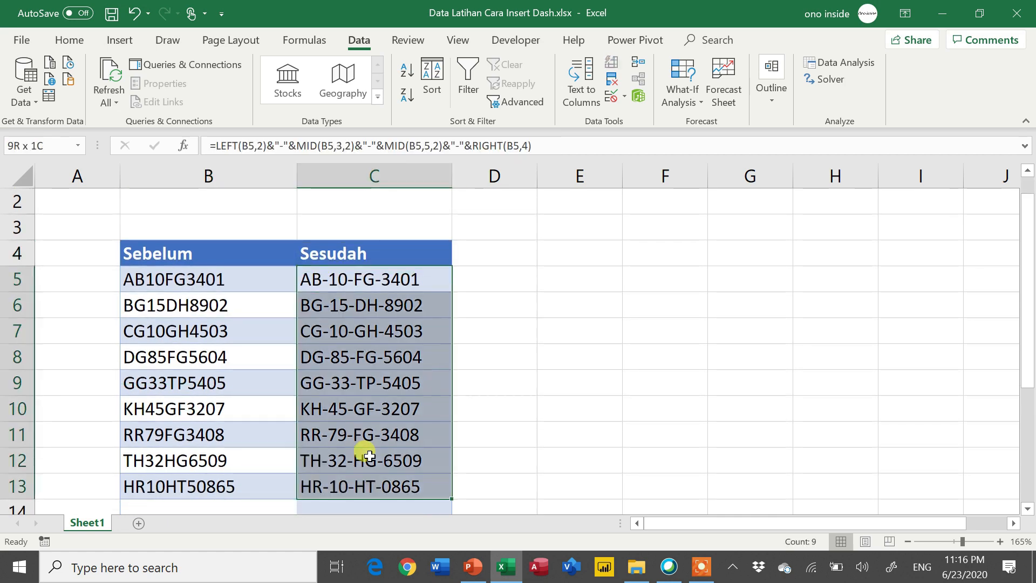
{"action": "key", "text": "ctrl+Up"}
{"action": "key", "text": "Down"}
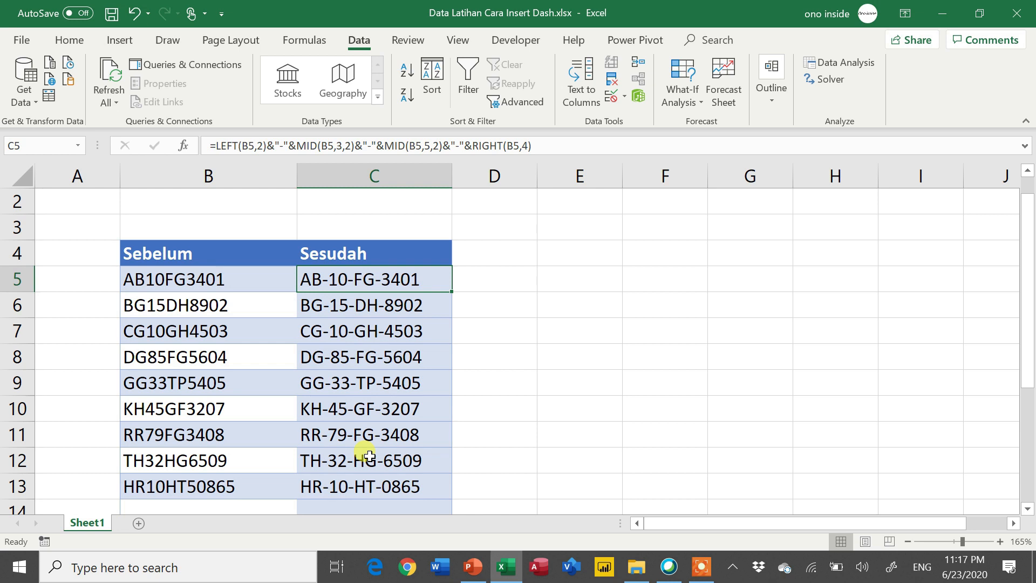
{"action": "key", "text": "ctrl+shift+Down"}
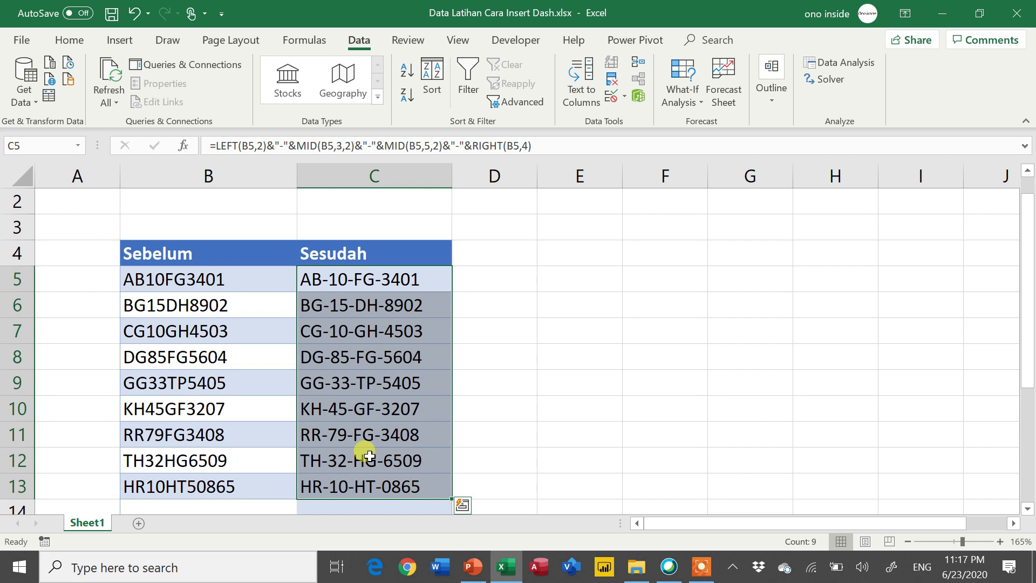
{"action": "key", "text": "Delete"}
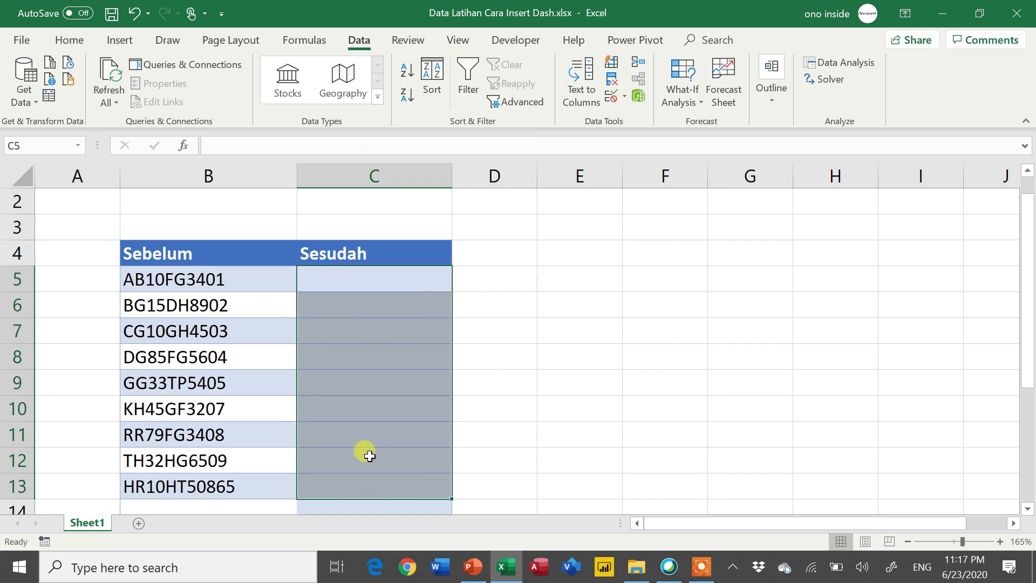
Step: Begin a MID formula in C5 that takes B5 as text and the array {1,3,5,7} as start positions
{"action": "key", "text": "Up"}
{"action": "key", "text": "Down"}
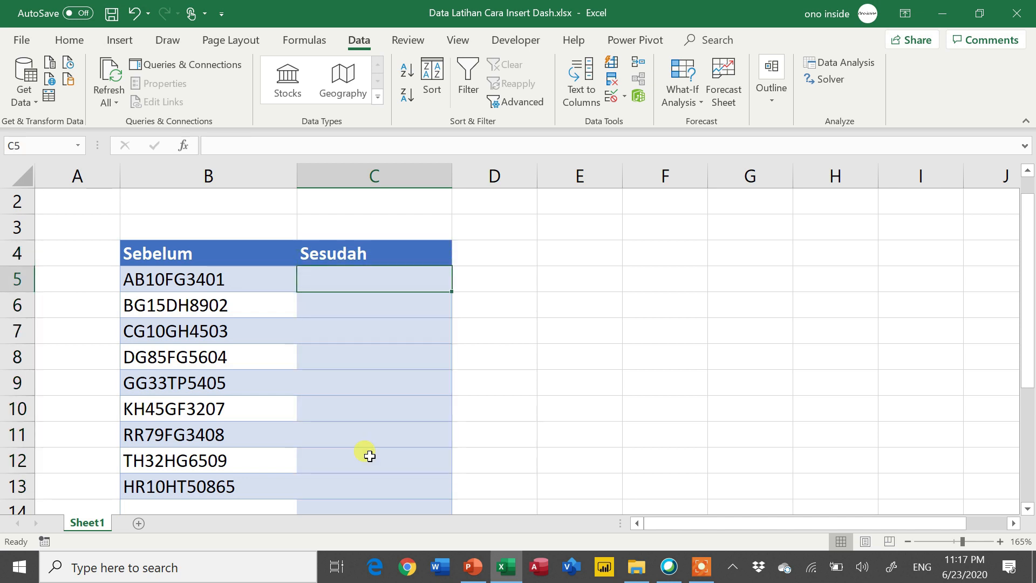
{"action": "type", "text": "="}
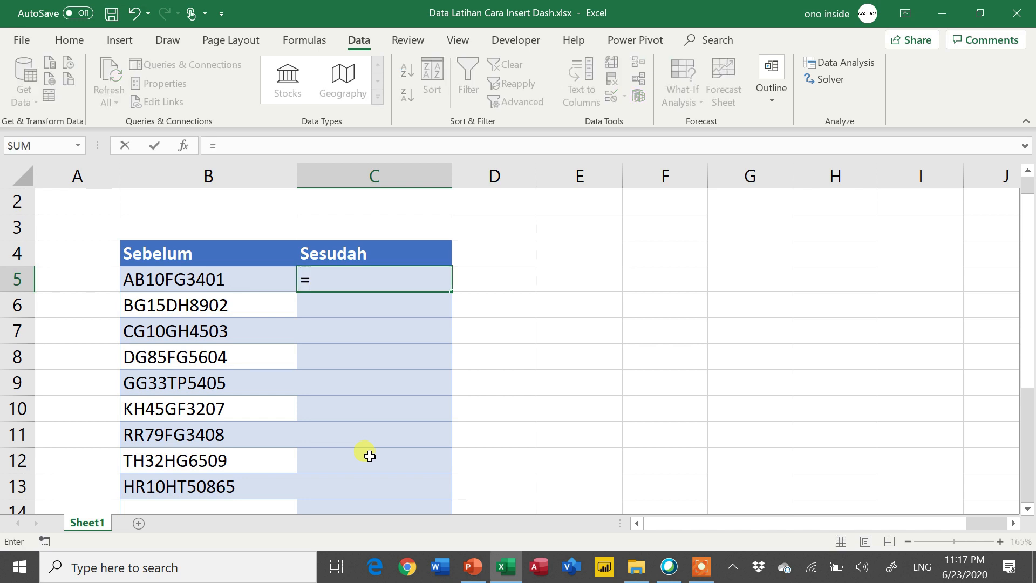
{"action": "type", "text": "mid("}
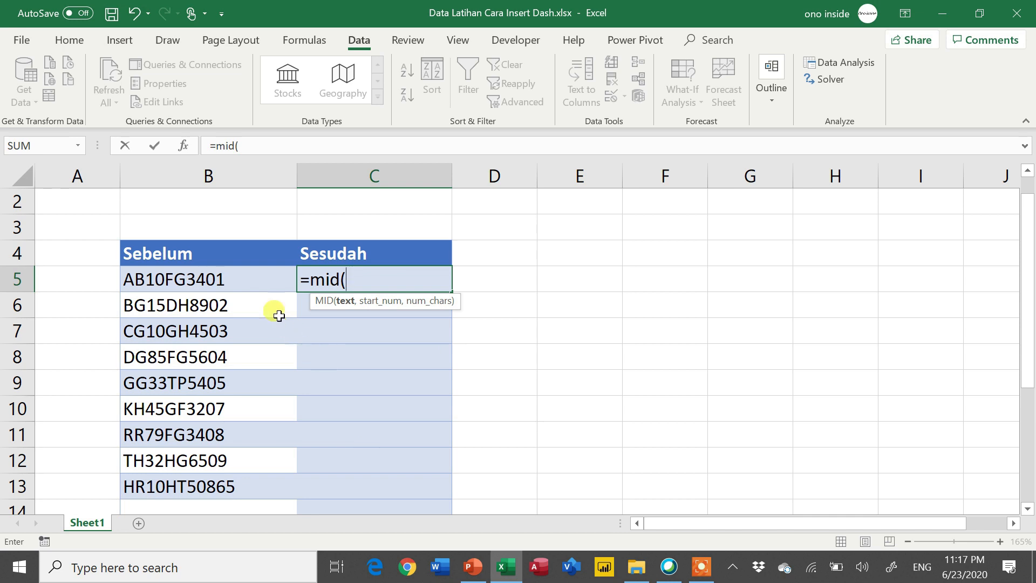
{"action": "left_click", "coordinate": [267, 280]}
{"action": "type", "text": ","}
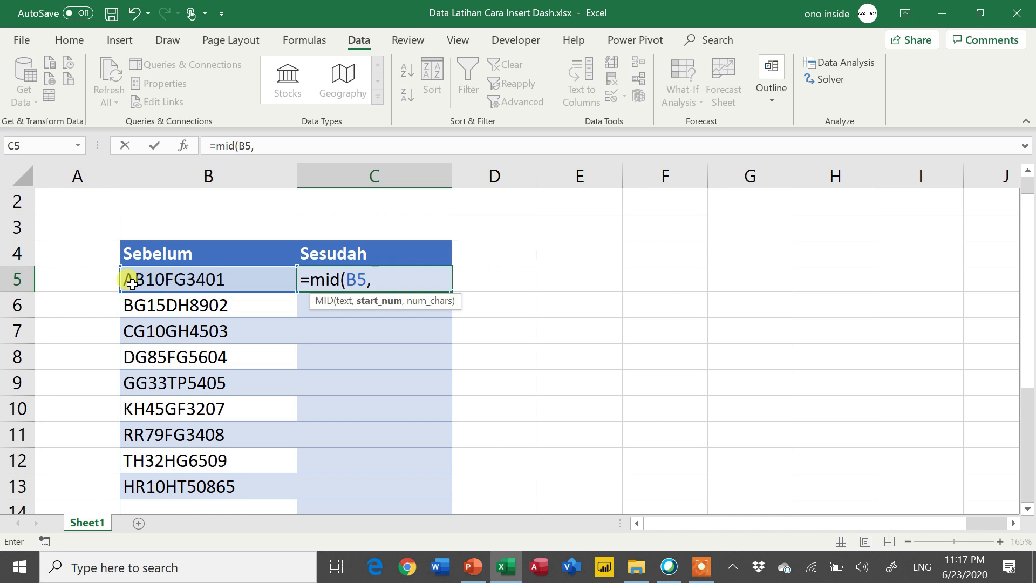
{"action": "type", "text": "{}"}
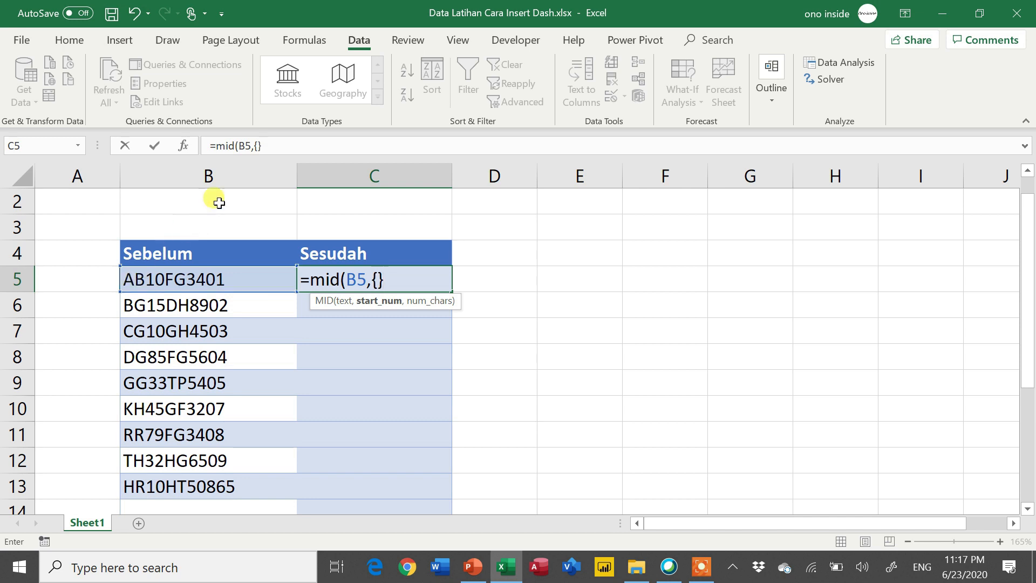
{"action": "left_click", "coordinate": [264, 146]}
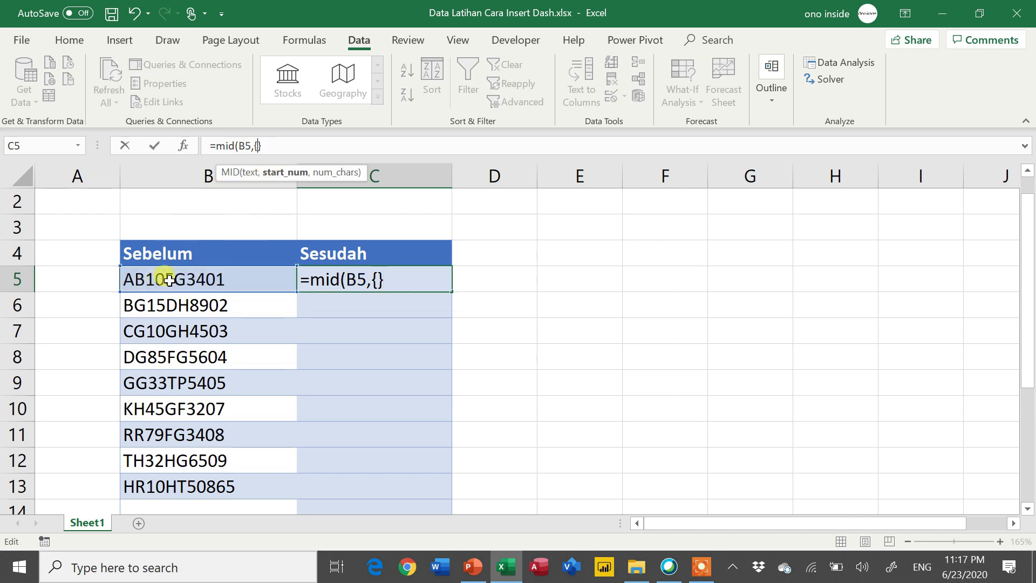
{"action": "type", "text": "1,3"}
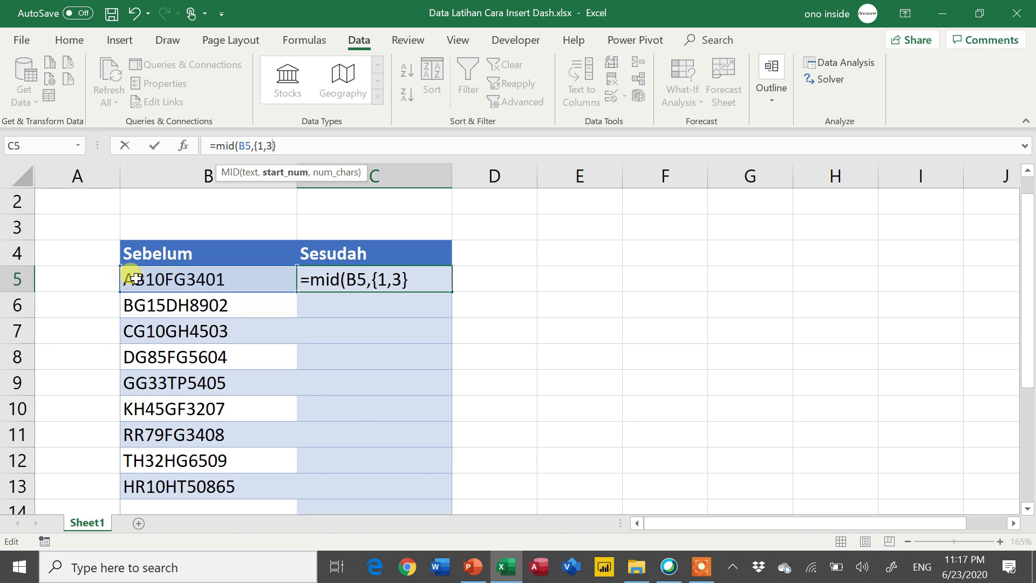
{"action": "type", "text": ","}
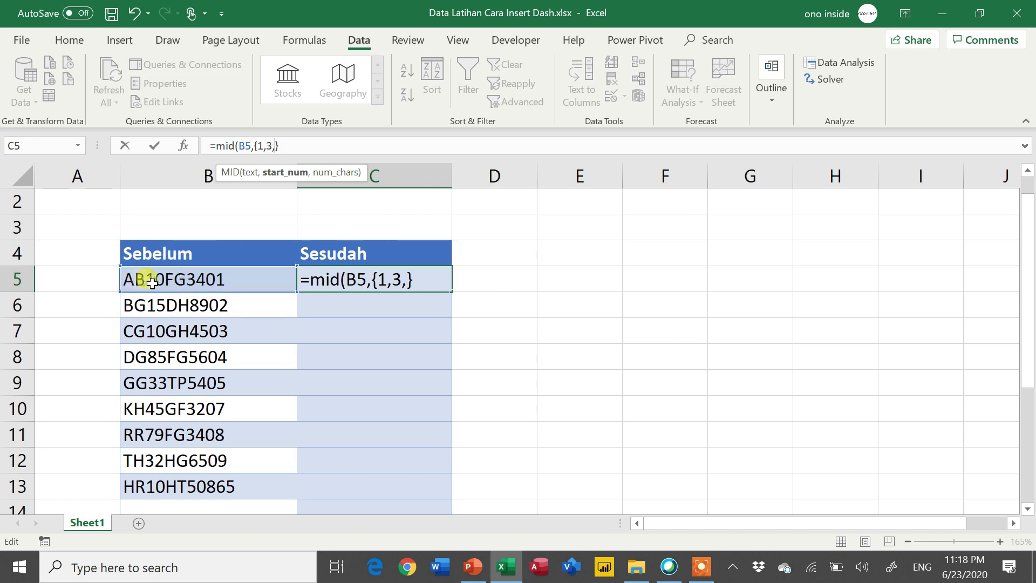
{"action": "type", "text": "5,"}
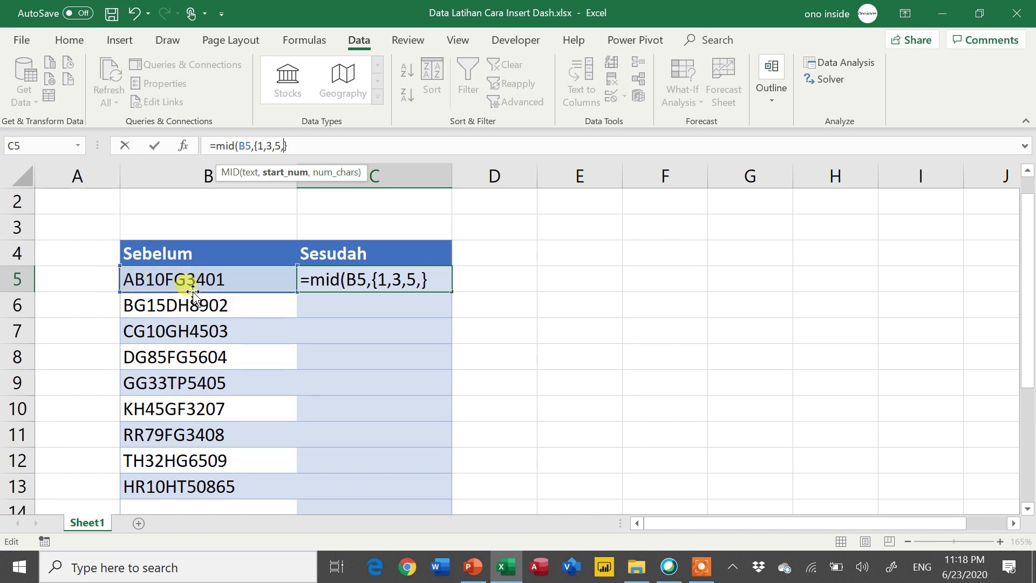
{"action": "type", "text": "7}"}
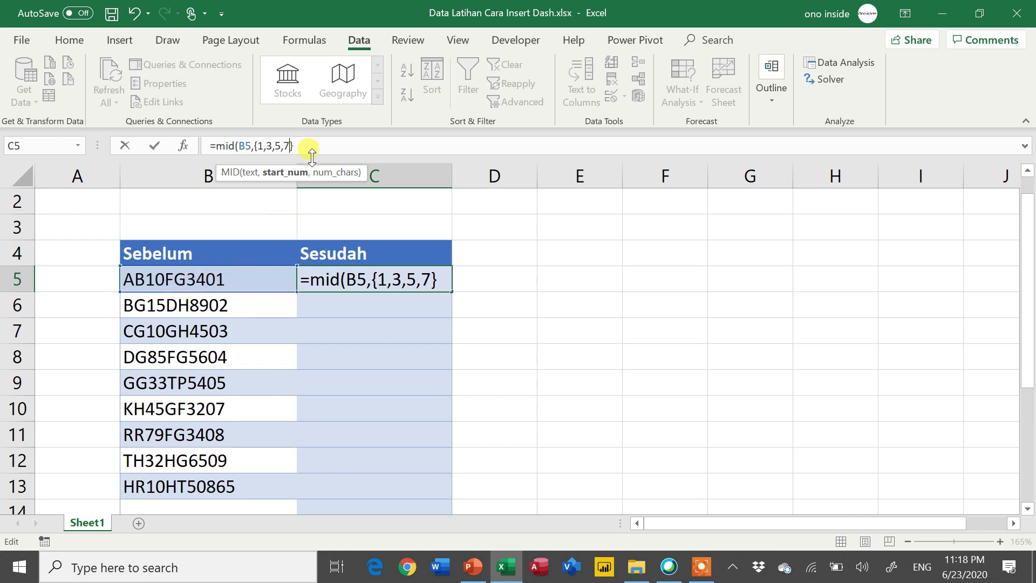
Step: Complete the MID function in C5 with the array {2,2,2,4} as the numbers of characters
{"action": "type", "text": ",{}"}
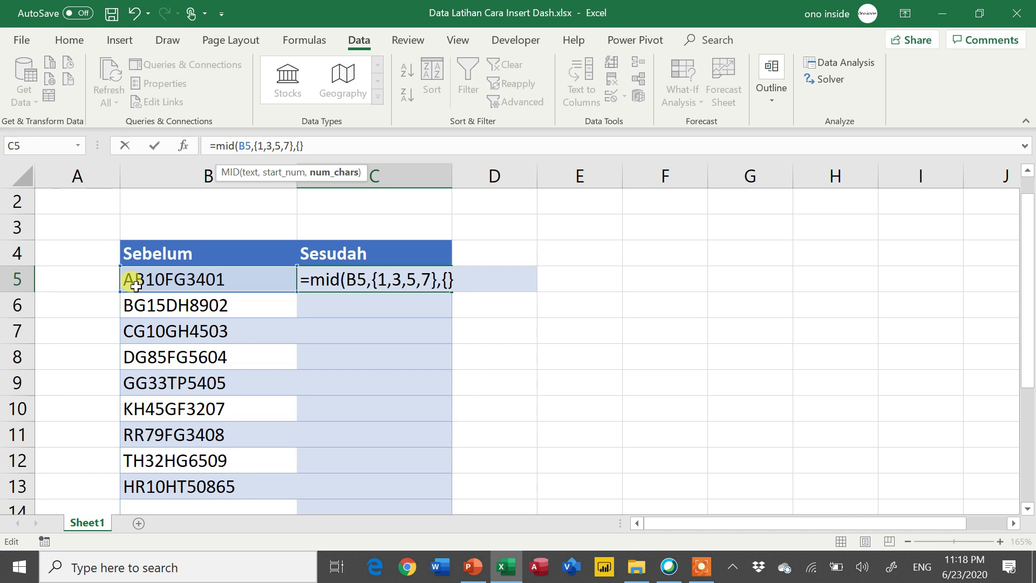
{"action": "type", "text": "2,"}
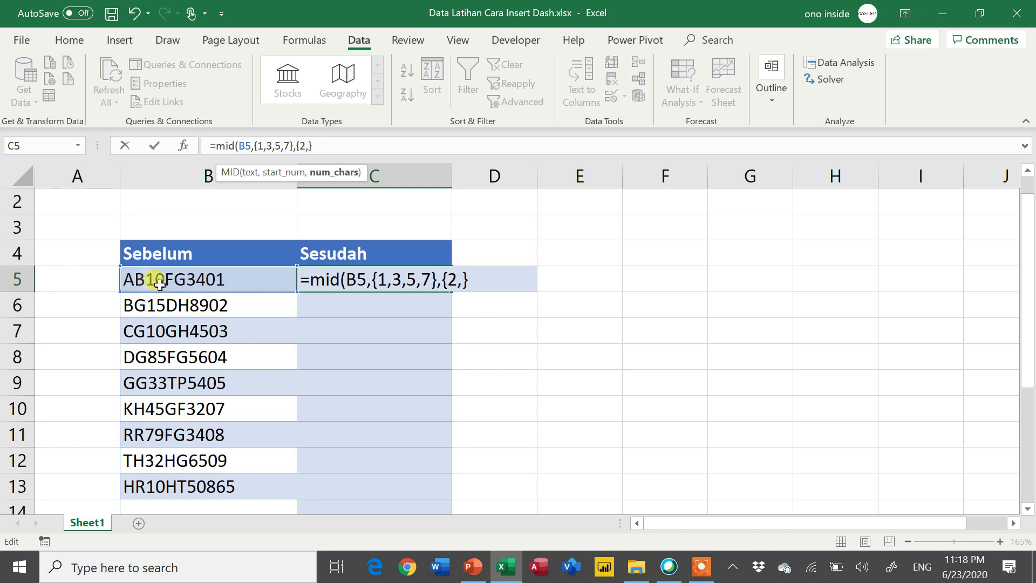
{"action": "type", "text": "2,"}
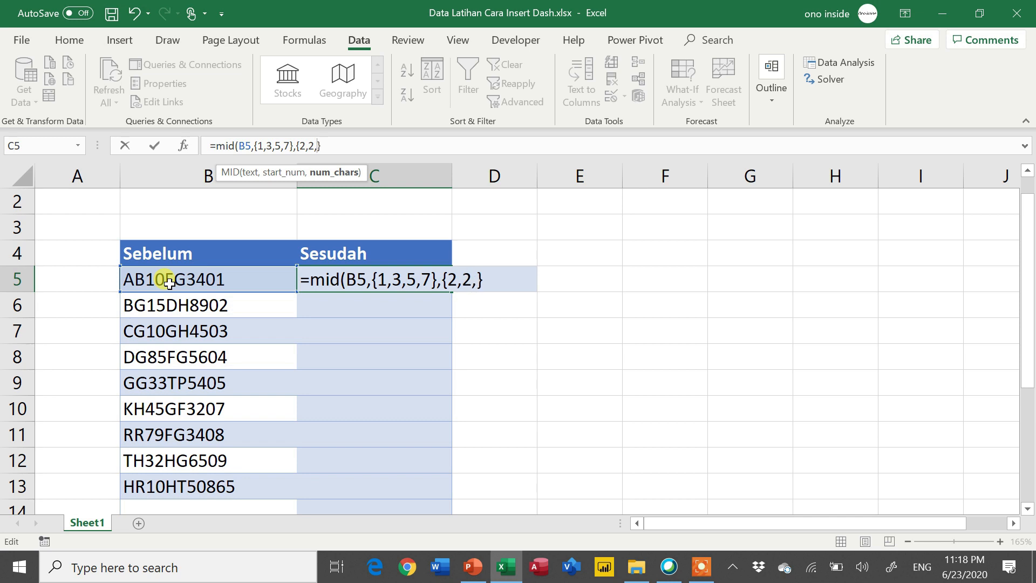
{"action": "type", "text": "2,4}"}
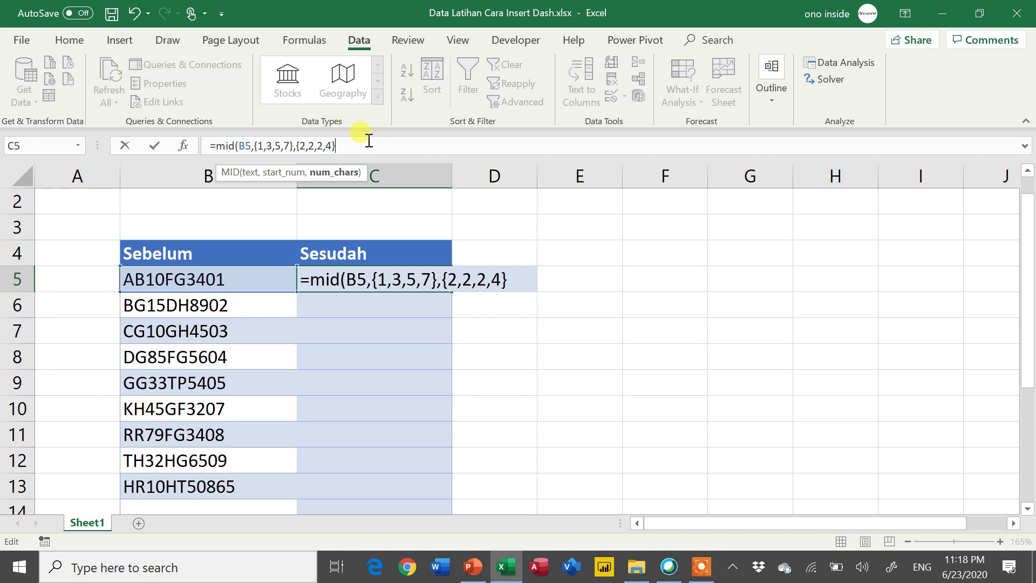
{"action": "type", "text": ")"}
Step: Wrap the MID function in C5 in TEXTJOIN with delimiter "-" and TRUE for ignoring empty cells, and enter it as an array formula
{"action": "left_click", "coordinate": [259, 145]}
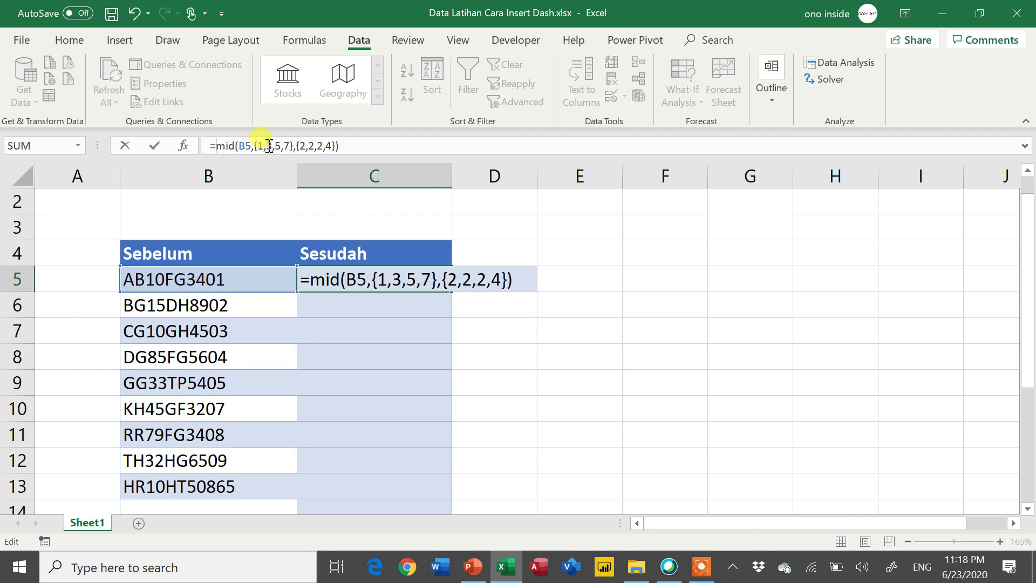
{"action": "type", "text": "text"}
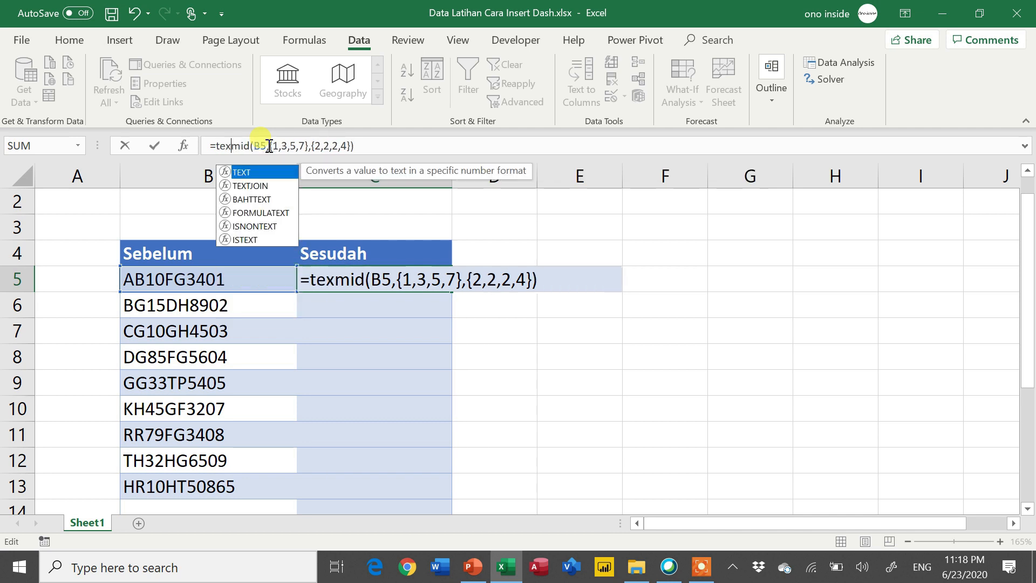
{"action": "key", "text": "Down"}
{"action": "key", "text": "Tab"}
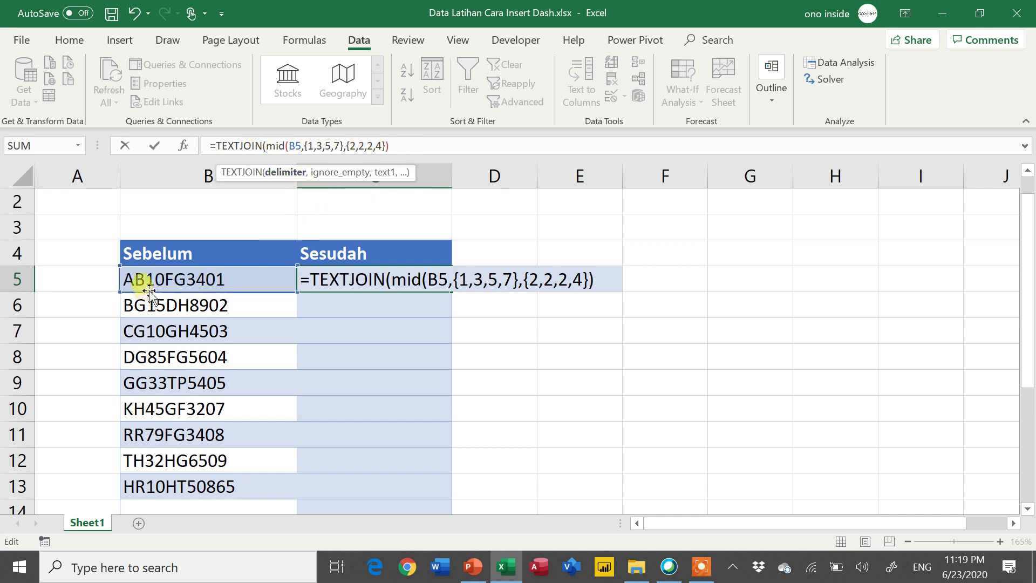
{"action": "type", "text": "\""}
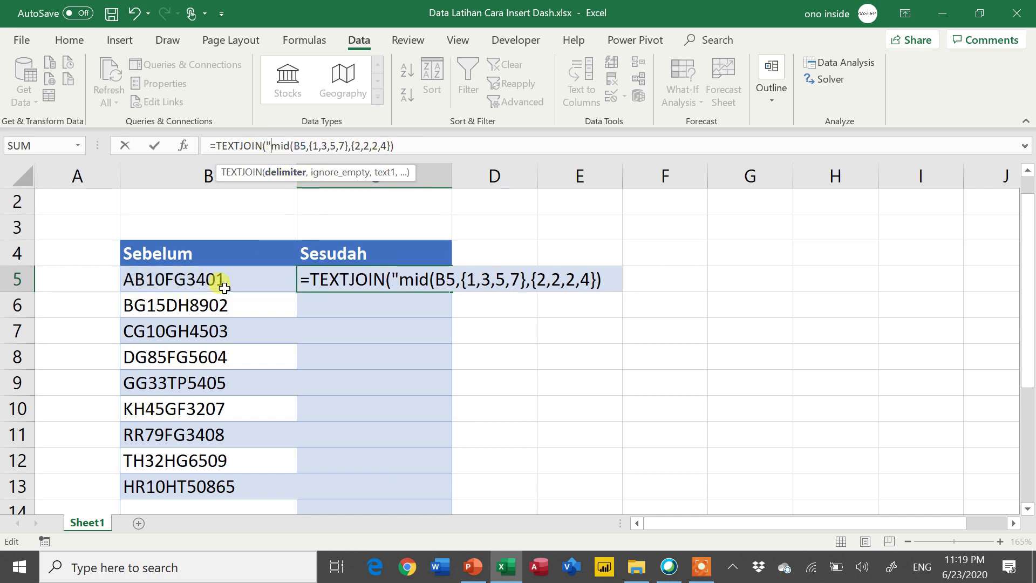
{"action": "type", "text": "-"}
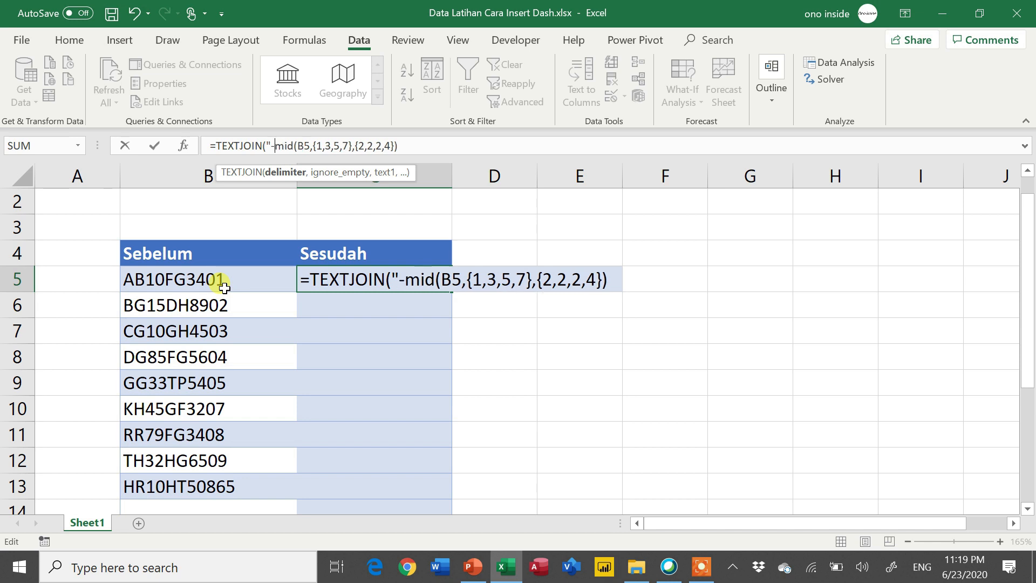
{"action": "type", "text": "\","}
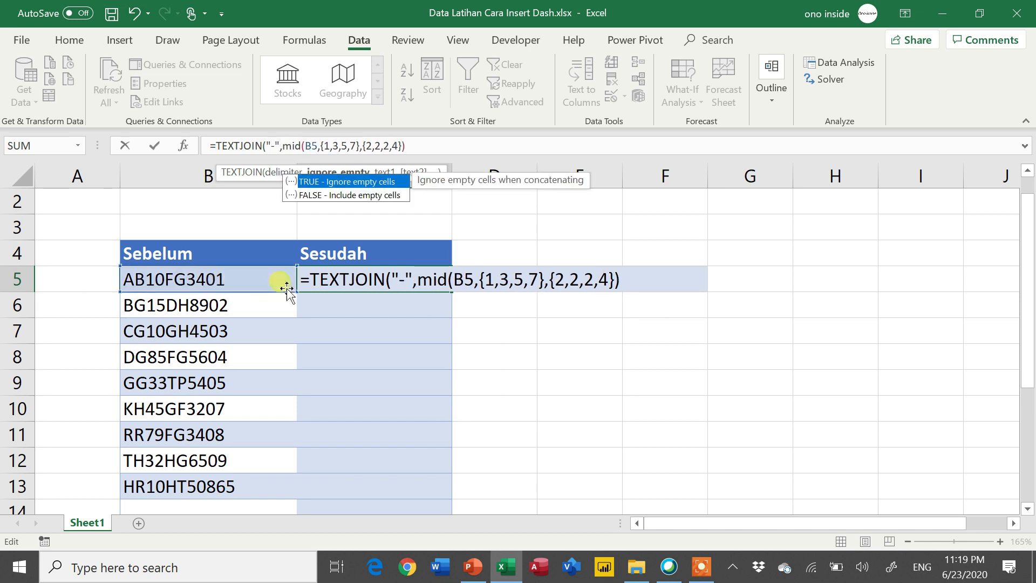
{"action": "key", "text": "Tab"}
{"action": "type", "text": ","}
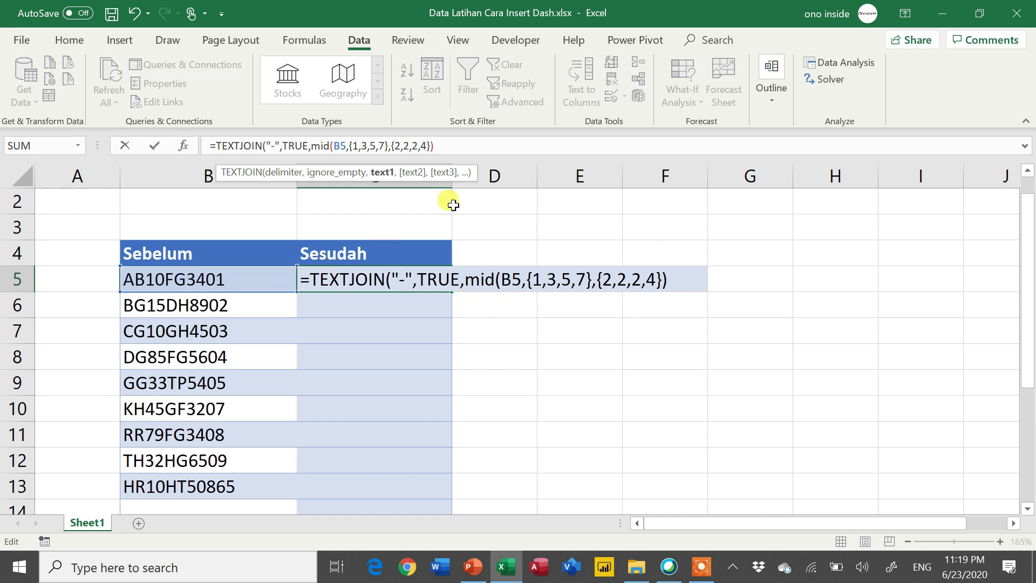
{"action": "left_click", "coordinate": [473, 147]}
{"action": "type", "text": ")"}
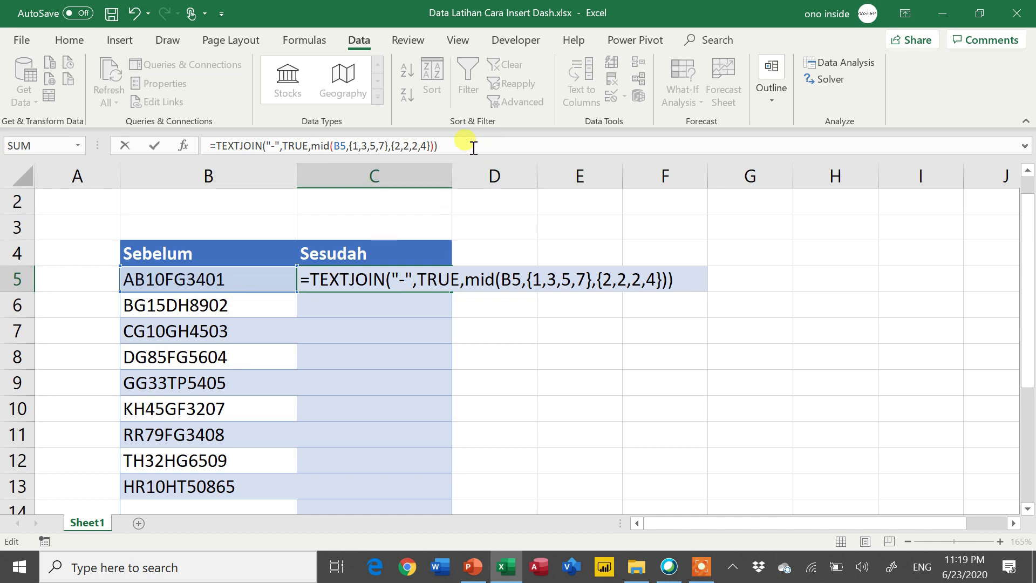
{"action": "key", "text": "ctrl+shift+Return"}
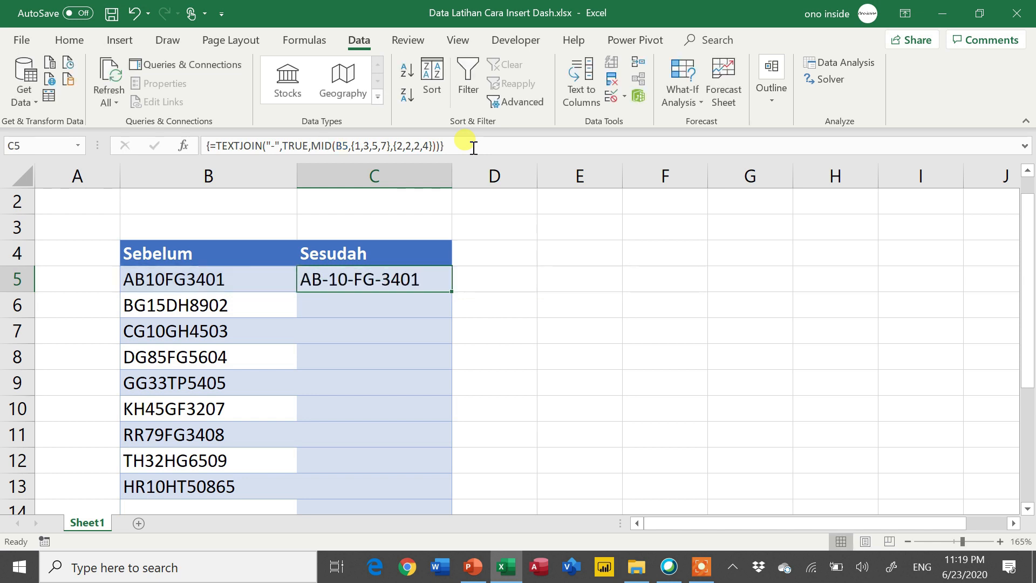
Step: Fill the TEXTJOIN formula from C5 down the Sesudah column to C13
{"action": "left_click_drag", "start_coordinate": [451, 291], "coordinate": [439, 493]}
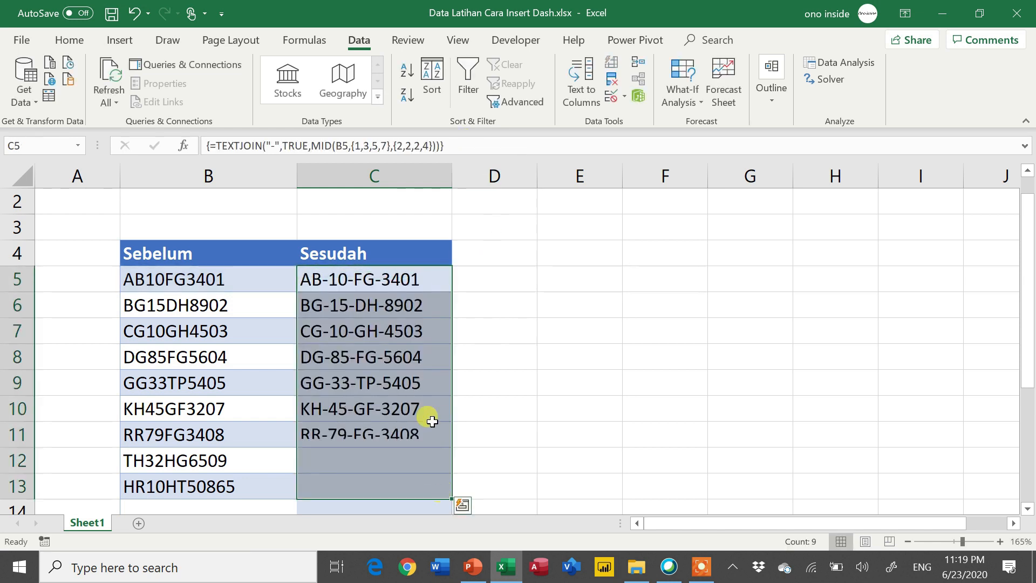
{"action": "left_click", "coordinate": [414, 402]}
{"action": "scroll", "coordinate": [261, 398], "scroll_direction": "down", "scroll_amount": 1}
Step: Copy the code RR79FG3408 from B11 into B14 below the last Sebelum entry
{"action": "left_click", "coordinate": [216, 358]}
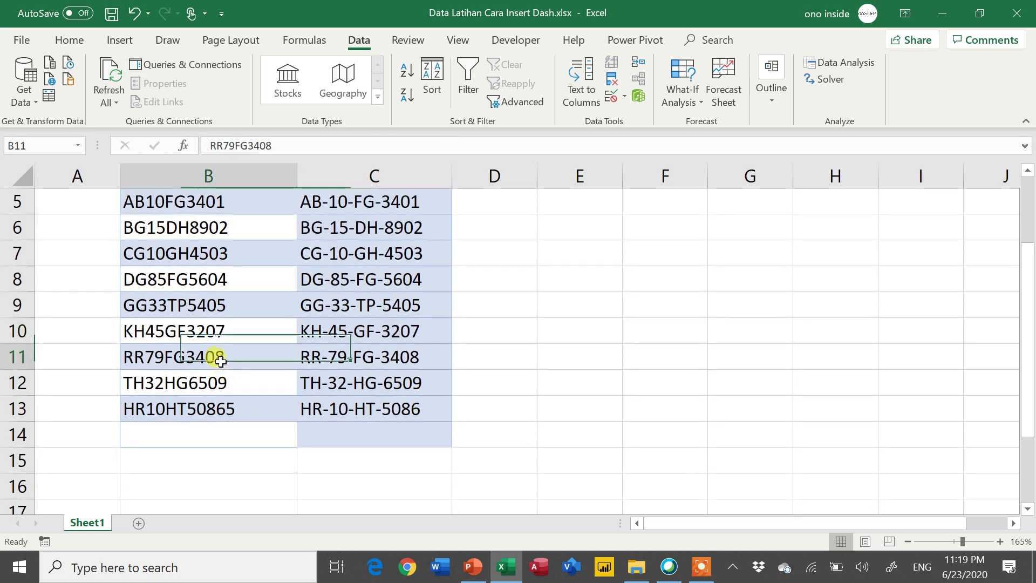
{"action": "key", "text": "ctrl+c"}
{"action": "key", "text": "Down"}
{"action": "key", "text": "Down"}
{"action": "key", "text": "Down"}
{"action": "key", "text": "ctrl+v"}
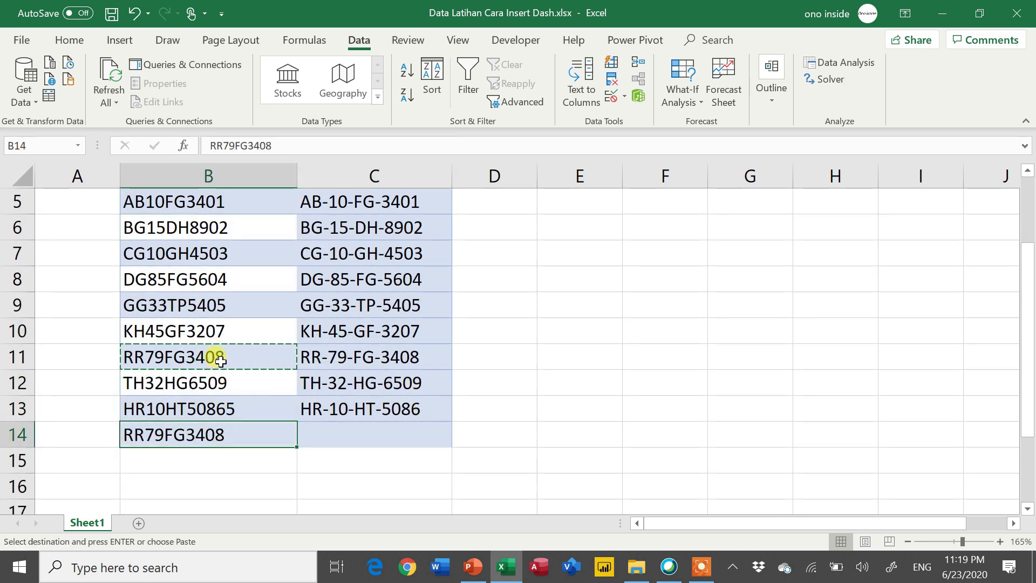
Step: Extend the TEXTJOIN formula from C13 to C14 for the added code
{"action": "key", "text": "Right"}
{"action": "key", "text": "Up"}
{"action": "left_click_drag", "start_coordinate": [452, 421], "coordinate": [452, 439]}
{"action": "left_click", "coordinate": [411, 388]}
{"action": "scroll", "coordinate": [405, 385], "scroll_direction": "up", "scroll_amount": 2}
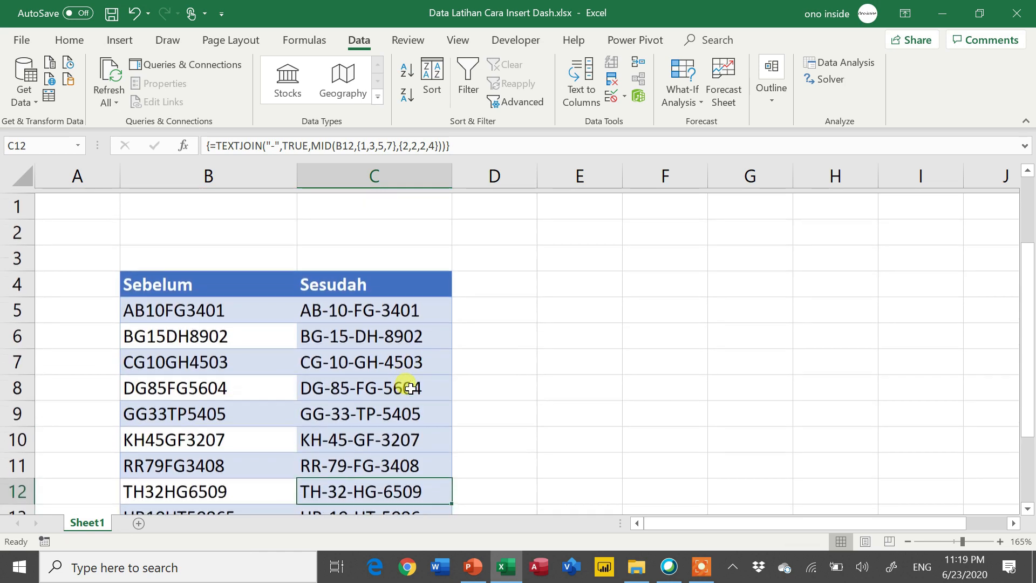
Step: Clear the whole Sesudah column, header and formulas, from C4:C14
{"action": "left_click", "coordinate": [377, 318]}
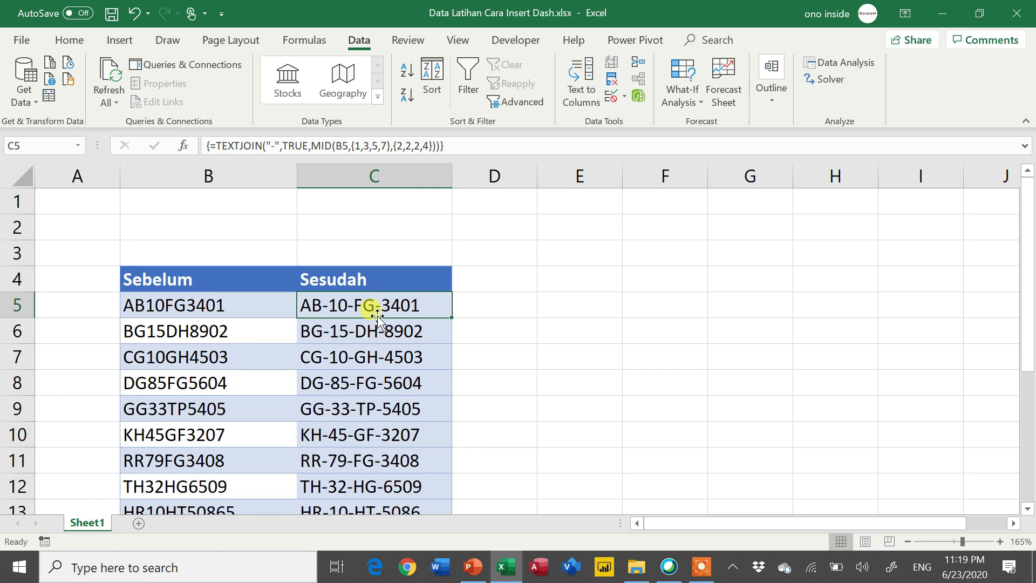
{"action": "key", "text": "Up"}
{"action": "key", "text": "ctrl+Down"}
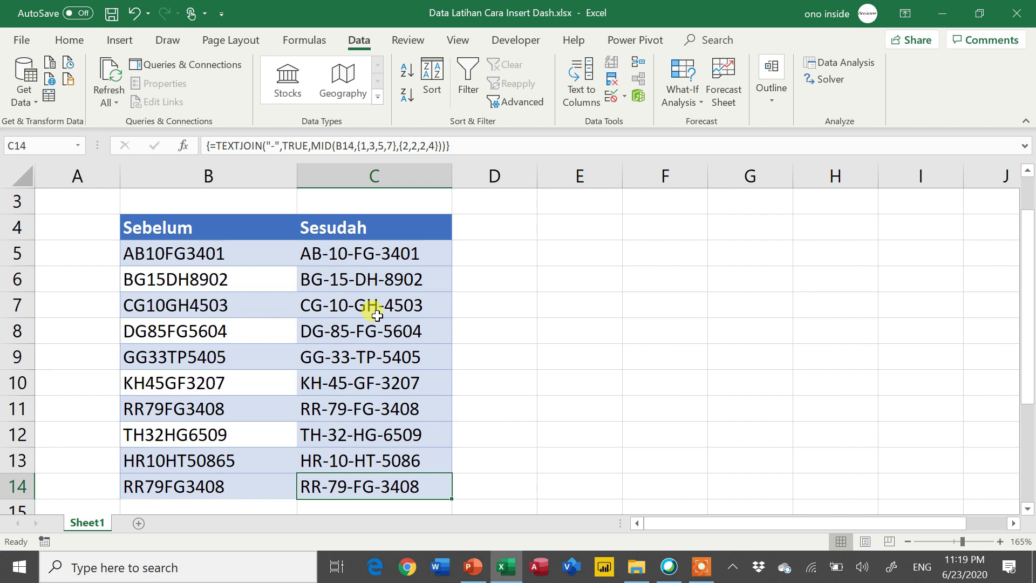
{"action": "key", "text": "Left"}
{"action": "key", "text": "ctrl+Up"}
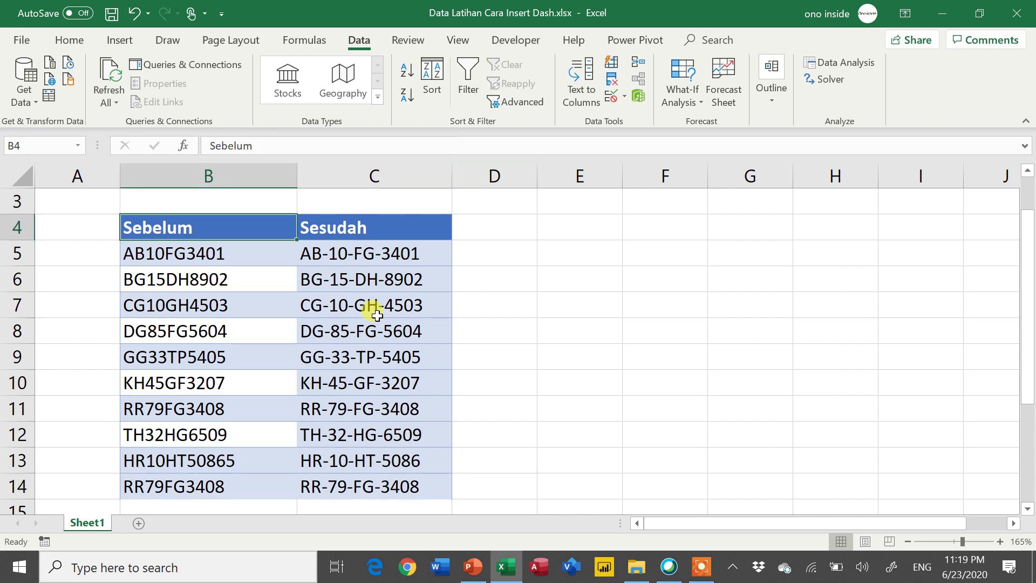
{"action": "key", "text": "Right"}
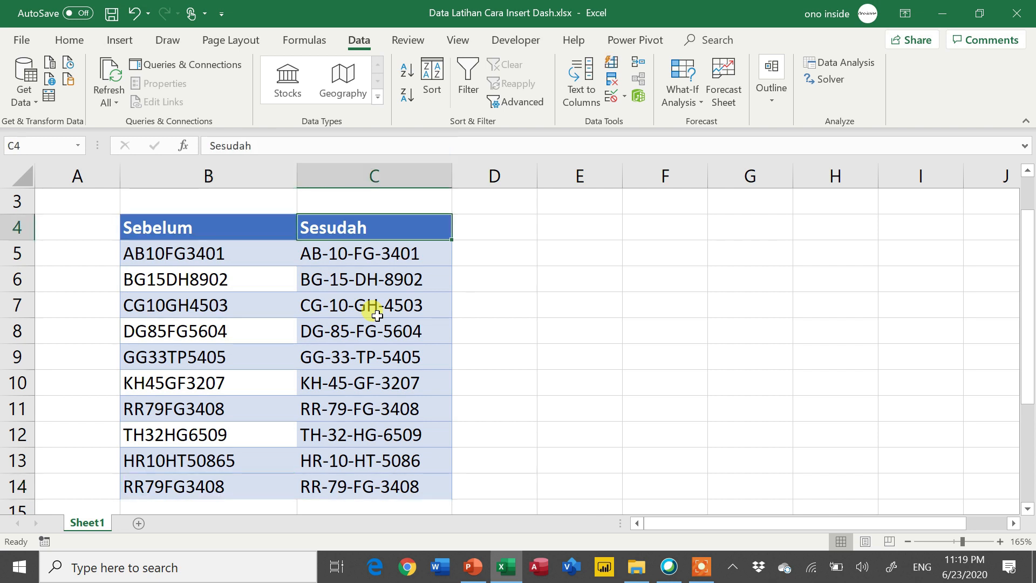
{"action": "key", "text": "ctrl+shift+Down"}
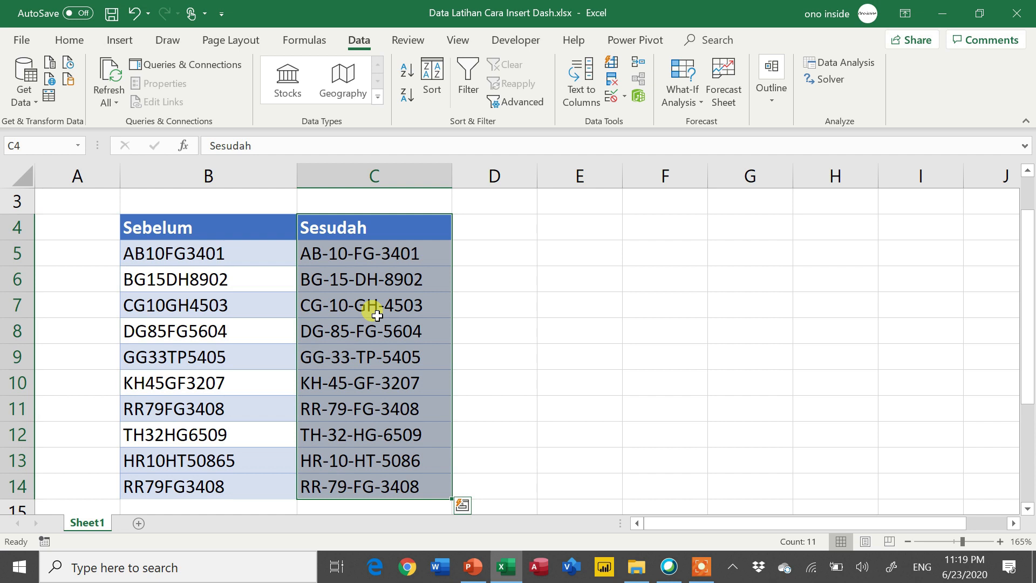
{"action": "key", "text": "Delete"}
Step: Load the Sebelum range B4:B14 into the query editor as a table with headers
{"action": "key", "text": "Up"}
{"action": "key", "text": "Down"}
{"action": "key", "text": "Left"}
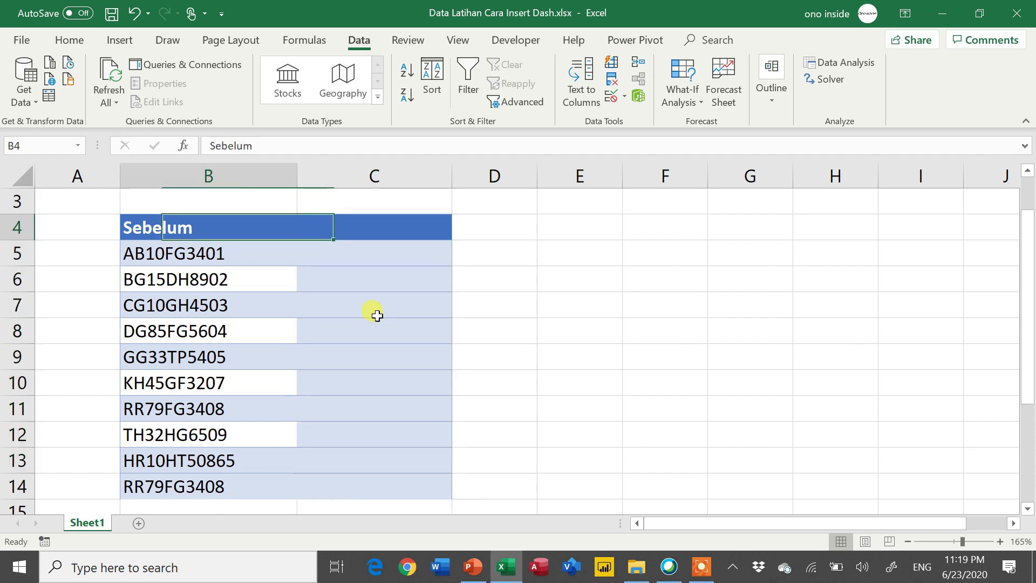
{"action": "key", "text": "ctrl+shift+Down"}
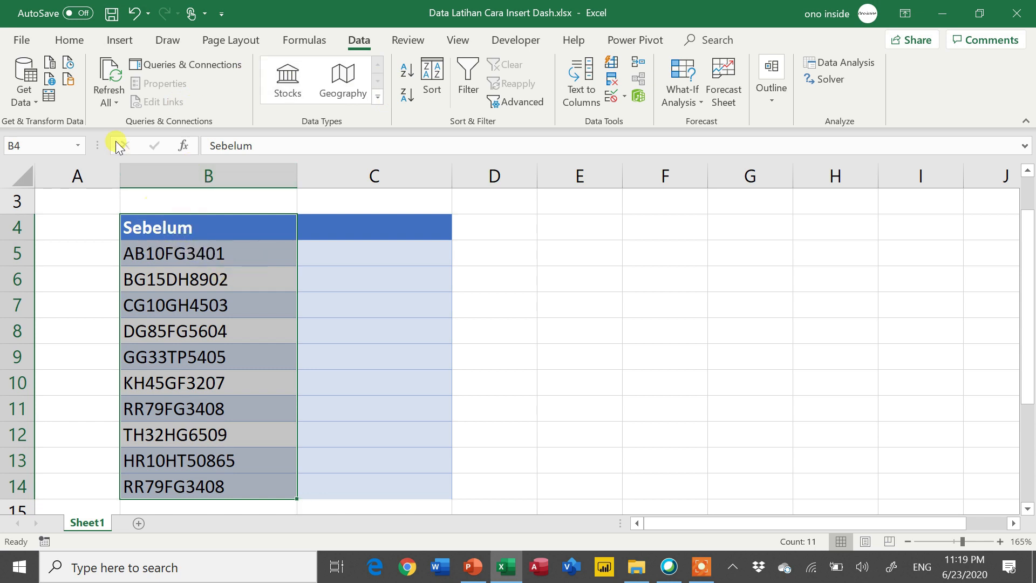
{"action": "left_click", "coordinate": [48, 97]}
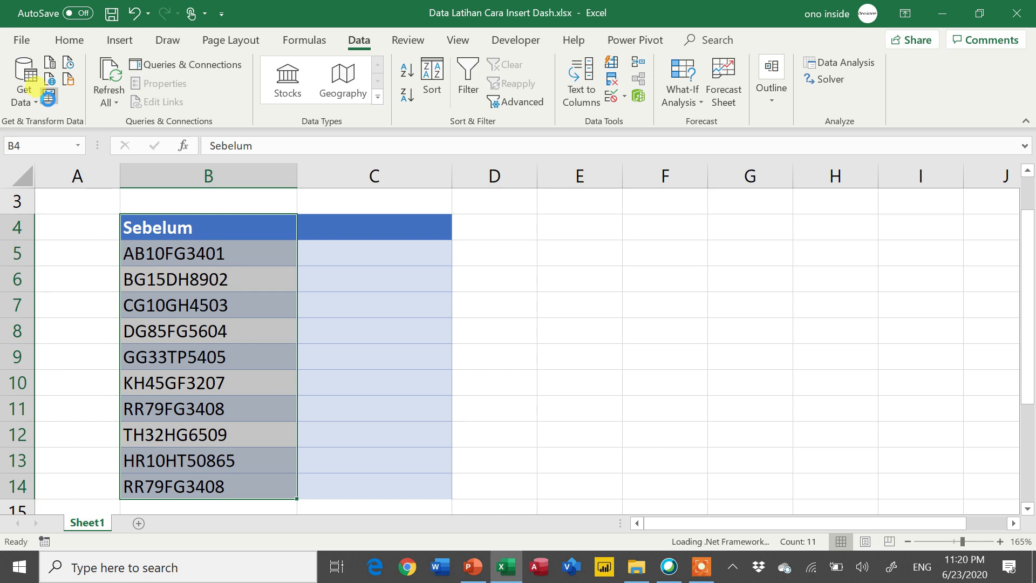
{"action": "left_click", "coordinate": [49, 95]}
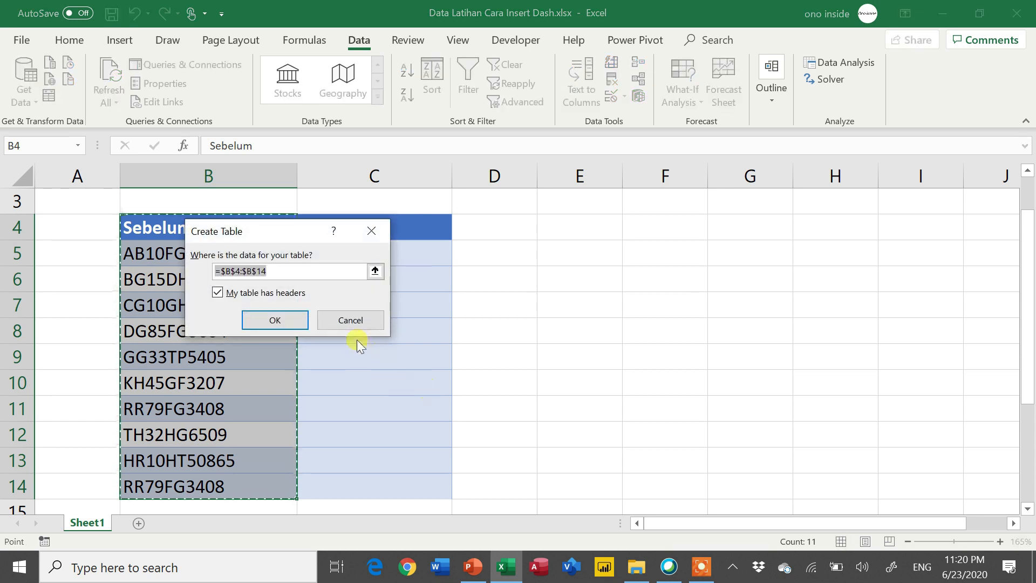
{"action": "left_click", "coordinate": [277, 318]}
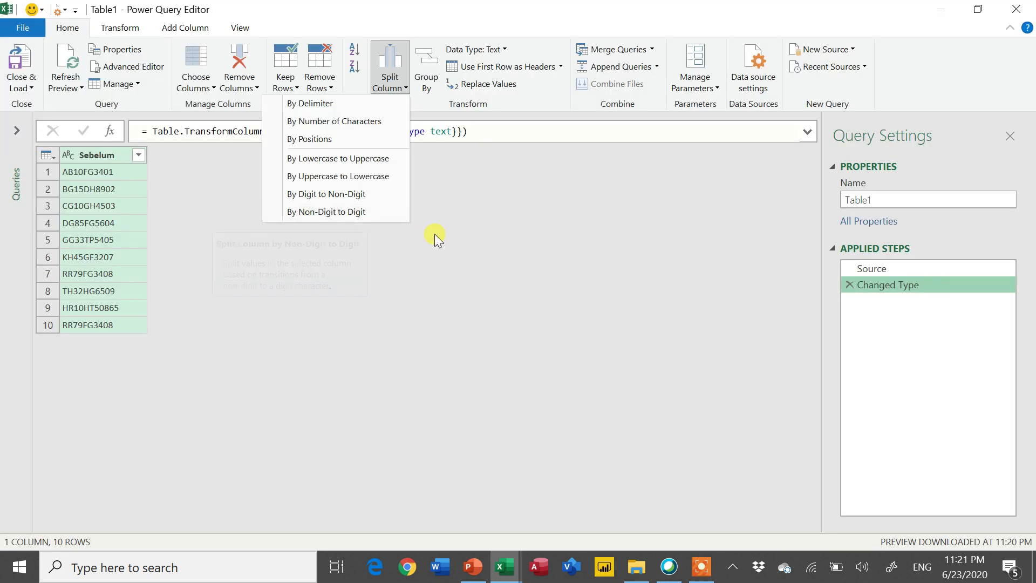
Step: Split the Sebelum column at each transition from non-digit to digit
{"action": "left_click", "coordinate": [433, 232]}
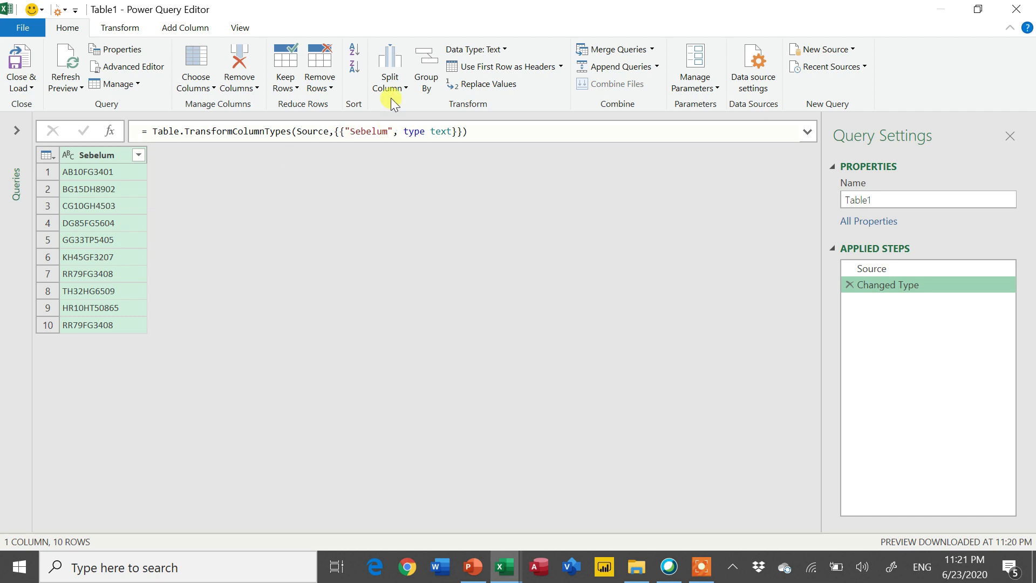
{"action": "left_click", "coordinate": [399, 81]}
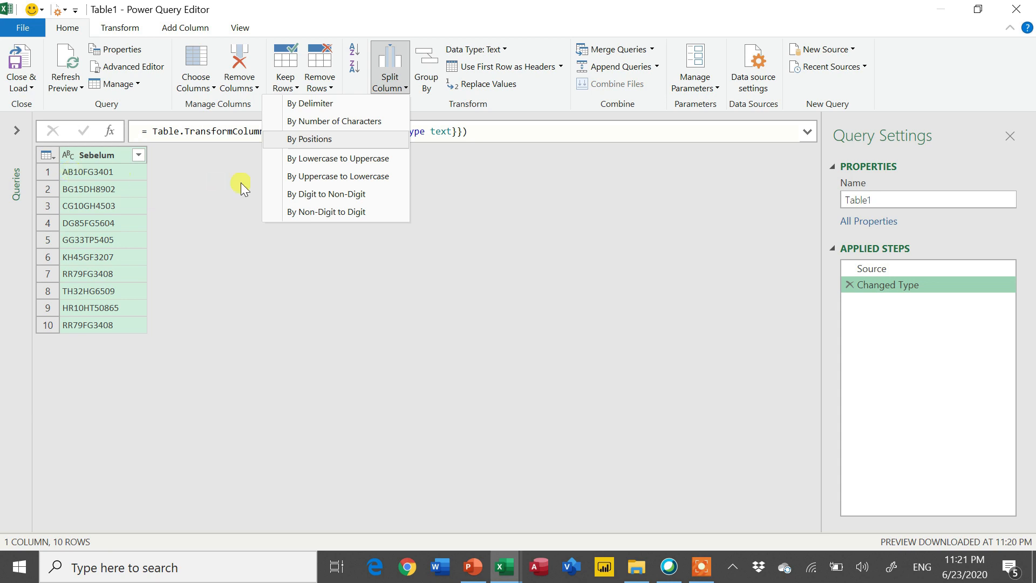
{"action": "left_click", "coordinate": [346, 215]}
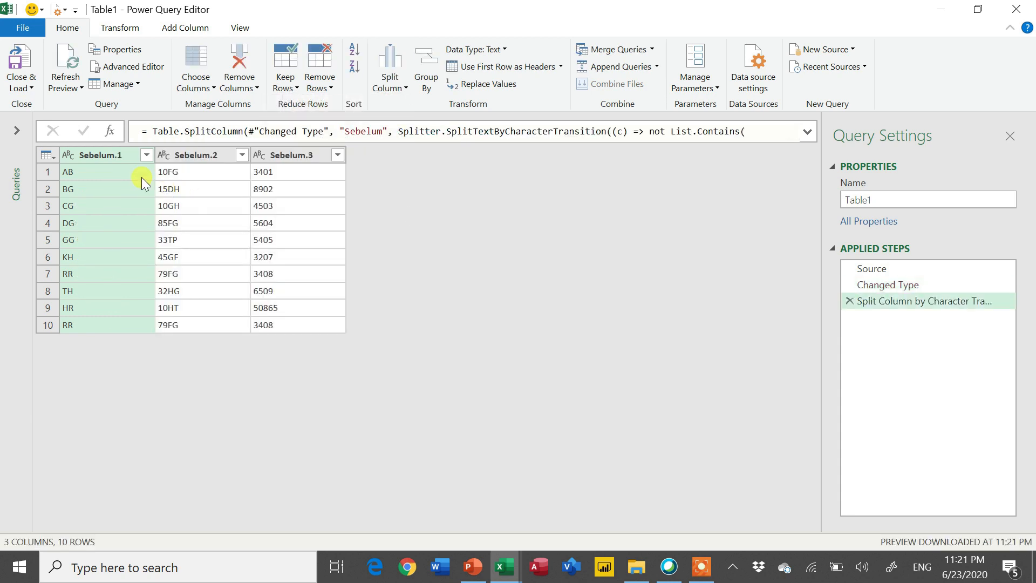
Step: Split the Sebelum.2 column at the transition from digit to non-digit
{"action": "left_click", "coordinate": [181, 155]}
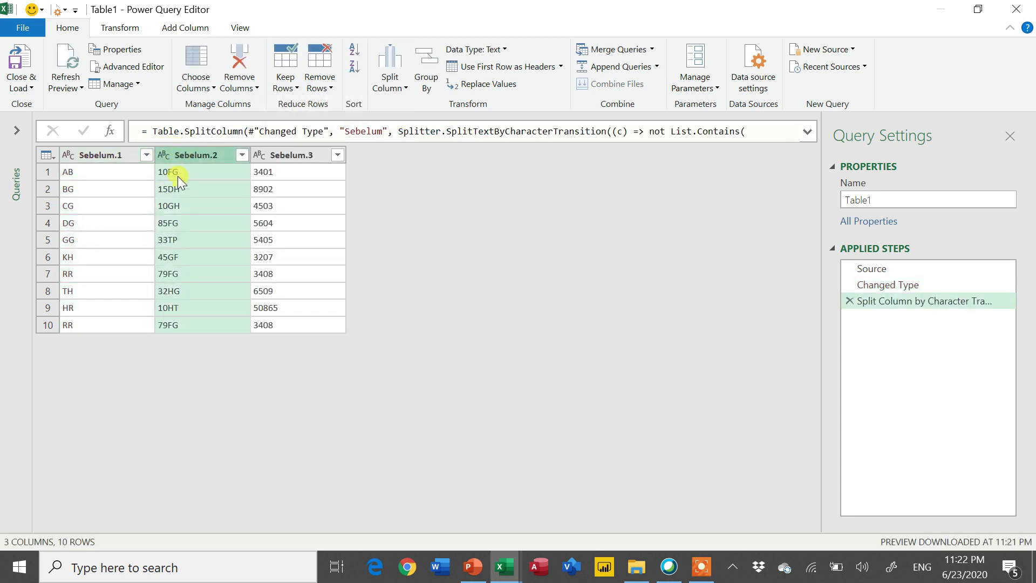
{"action": "left_click", "coordinate": [390, 81]}
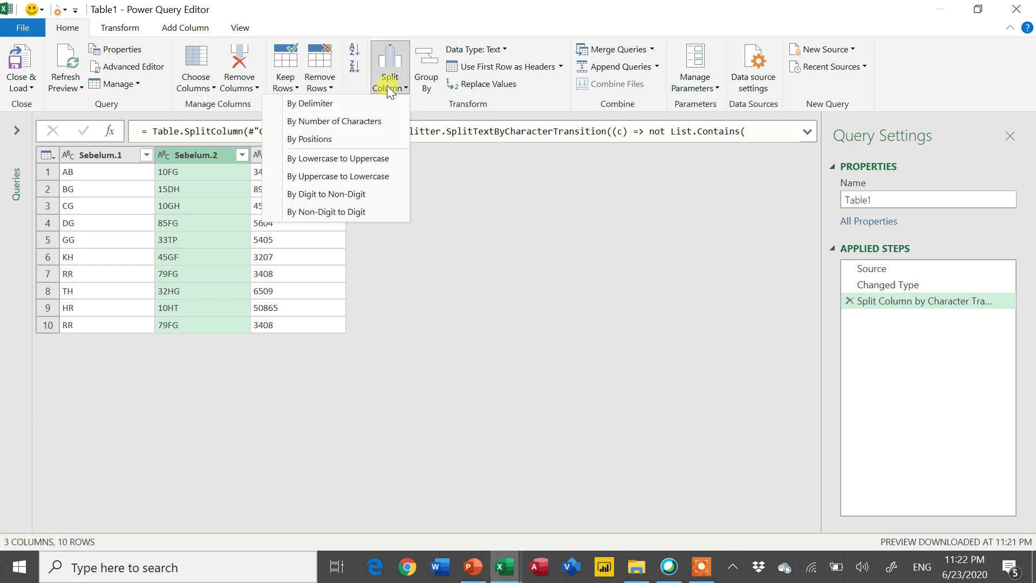
{"action": "left_click", "coordinate": [367, 201]}
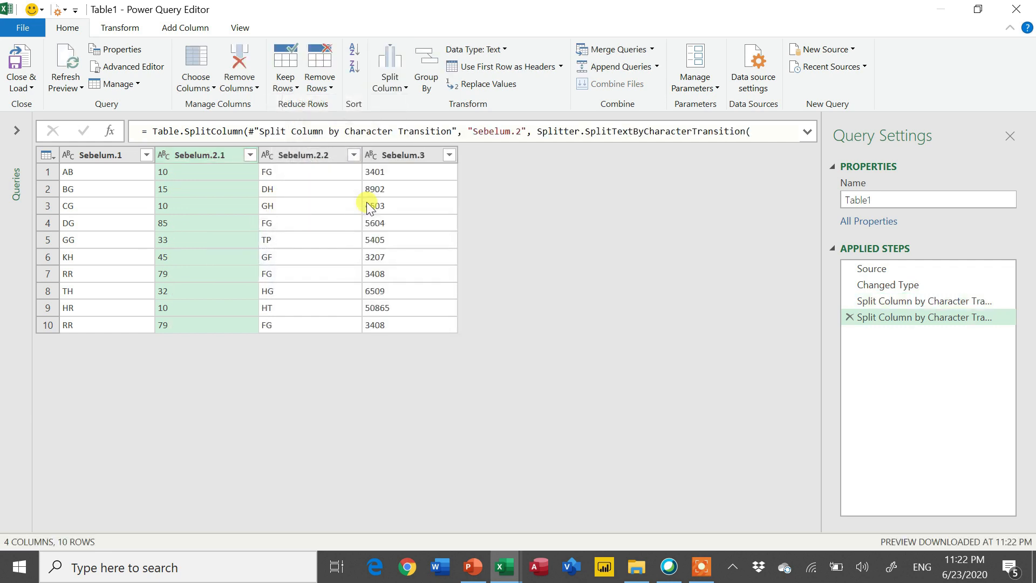
{"action": "left_click", "coordinate": [97, 158]}
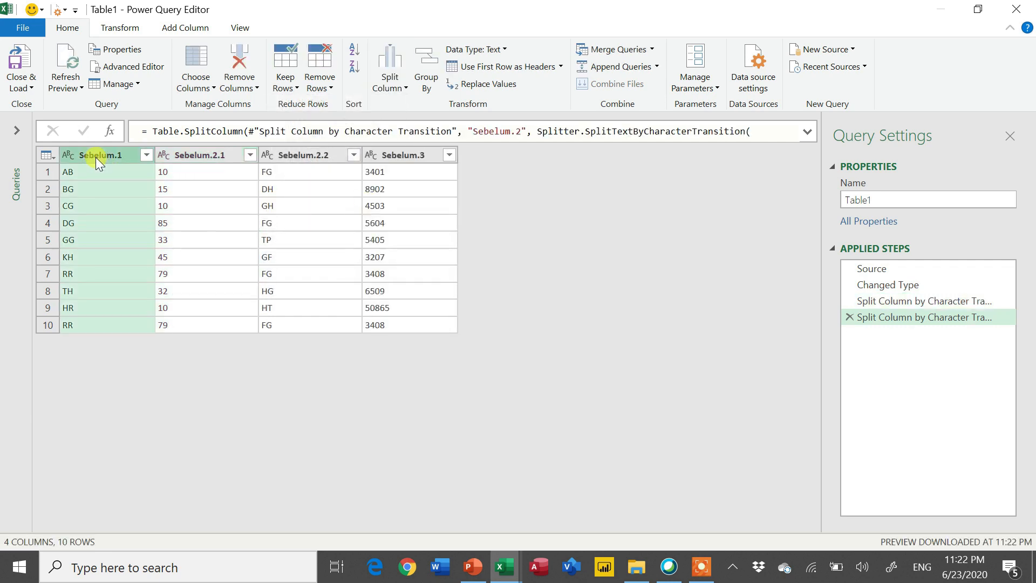
{"action": "left_click", "coordinate": [177, 161], "text": "ctrl"}
{"action": "left_click", "coordinate": [292, 155], "text": "ctrl"}
{"action": "left_click", "coordinate": [390, 155], "text": "ctrl"}
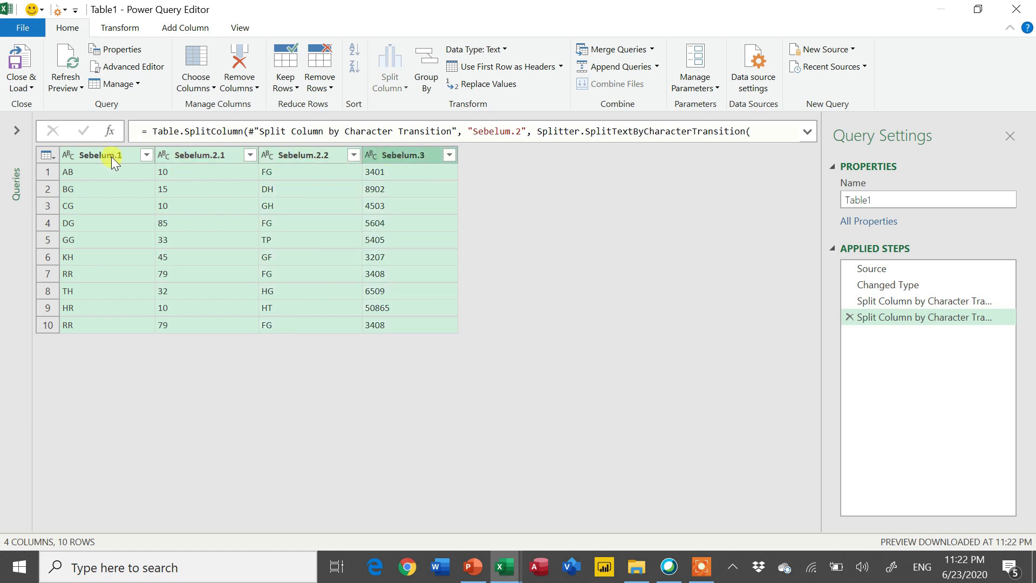
Step: Merge Sebelum.1, Sebelum.2.1, Sebelum.2.2 and Sebelum.3, in that order, into one column with a dash (-) as custom separator
{"action": "left_click", "coordinate": [79, 157]}
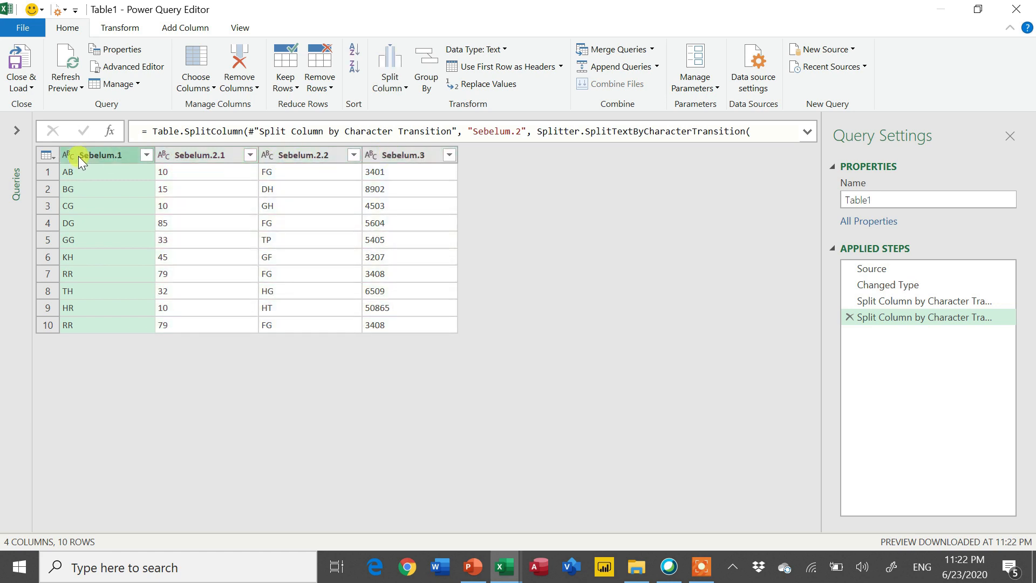
{"action": "left_click", "coordinate": [200, 154], "text": "ctrl"}
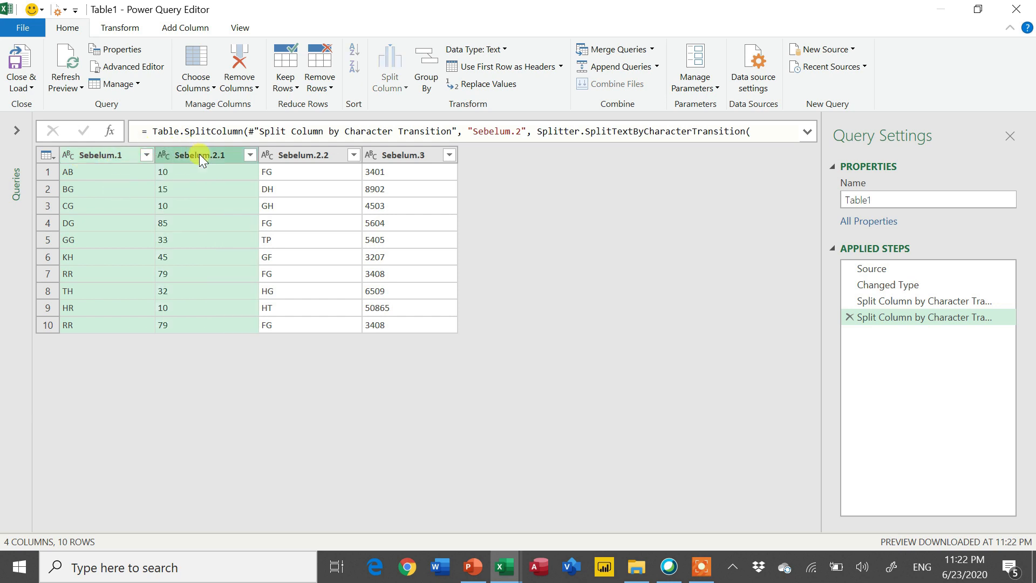
{"action": "left_click", "coordinate": [291, 152], "text": "ctrl"}
{"action": "left_click", "coordinate": [397, 157], "text": "ctrl"}
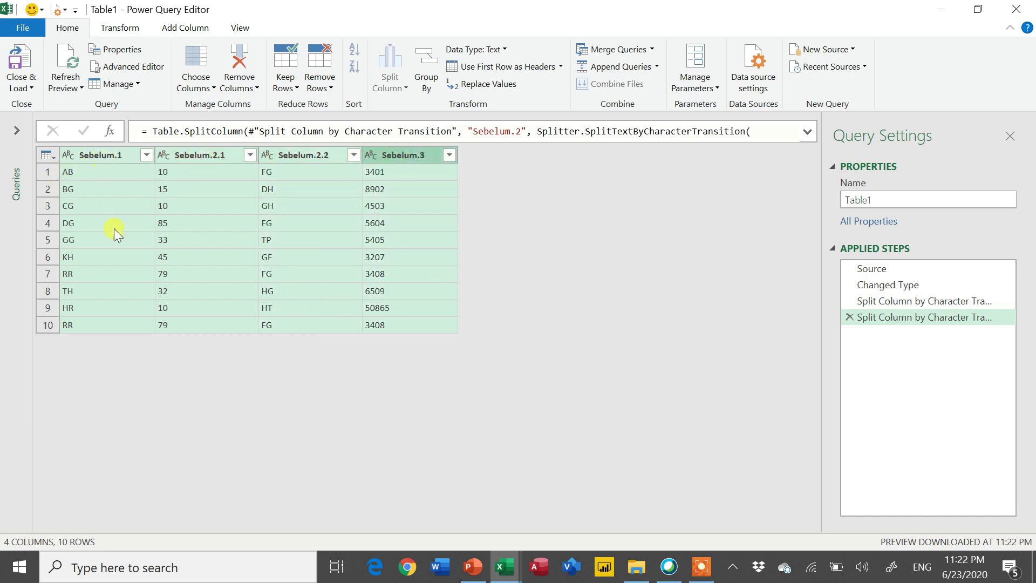
{"action": "right_click", "coordinate": [387, 156]}
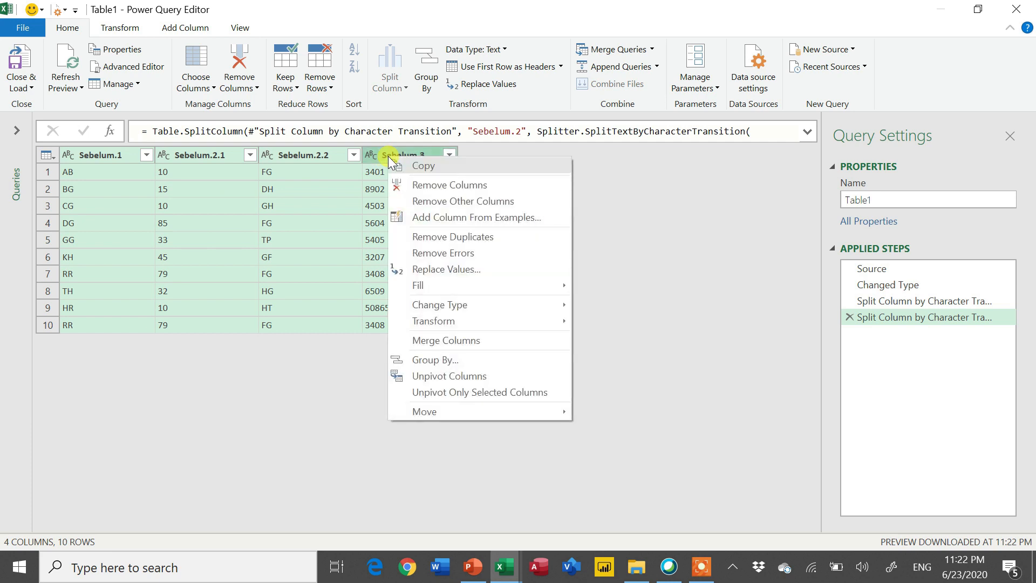
{"action": "left_click", "coordinate": [447, 336]}
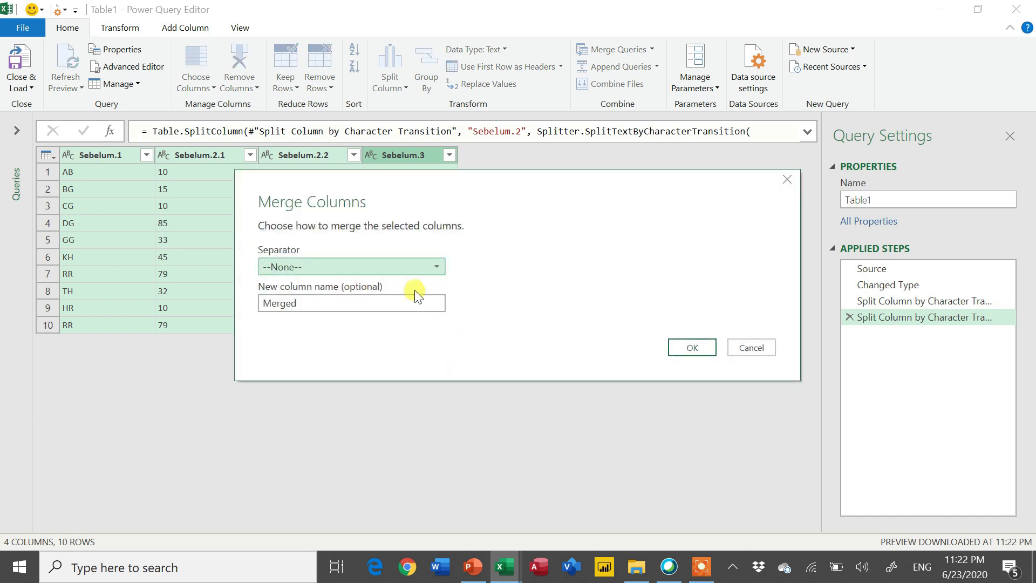
{"action": "left_click", "coordinate": [403, 267]}
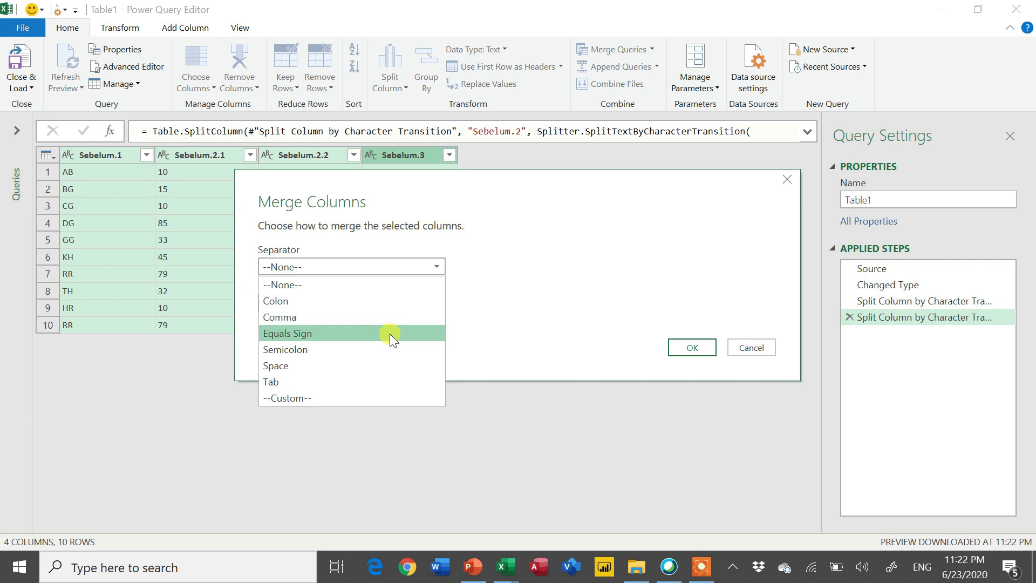
{"action": "left_click", "coordinate": [382, 397]}
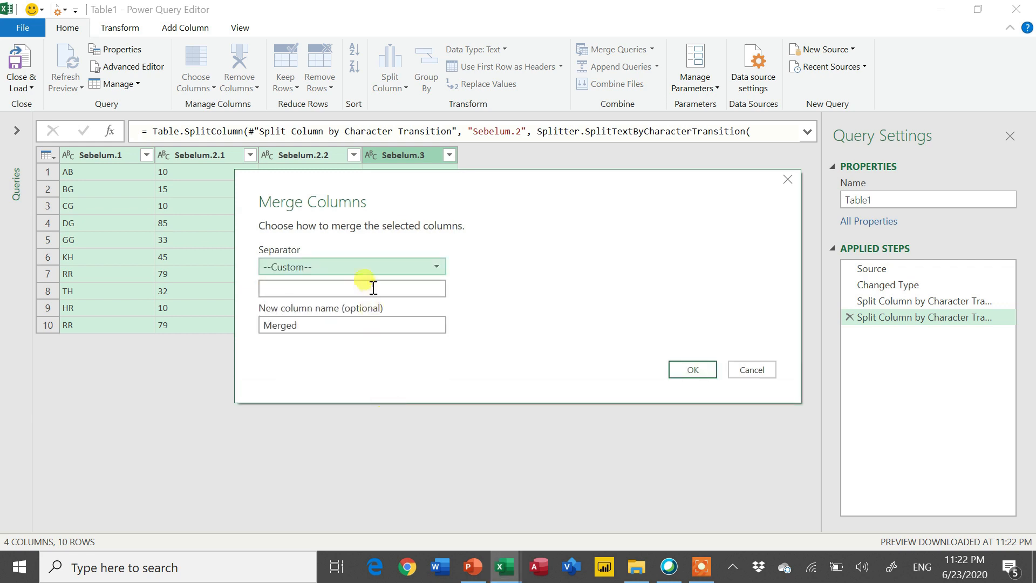
{"action": "left_click", "coordinate": [368, 290]}
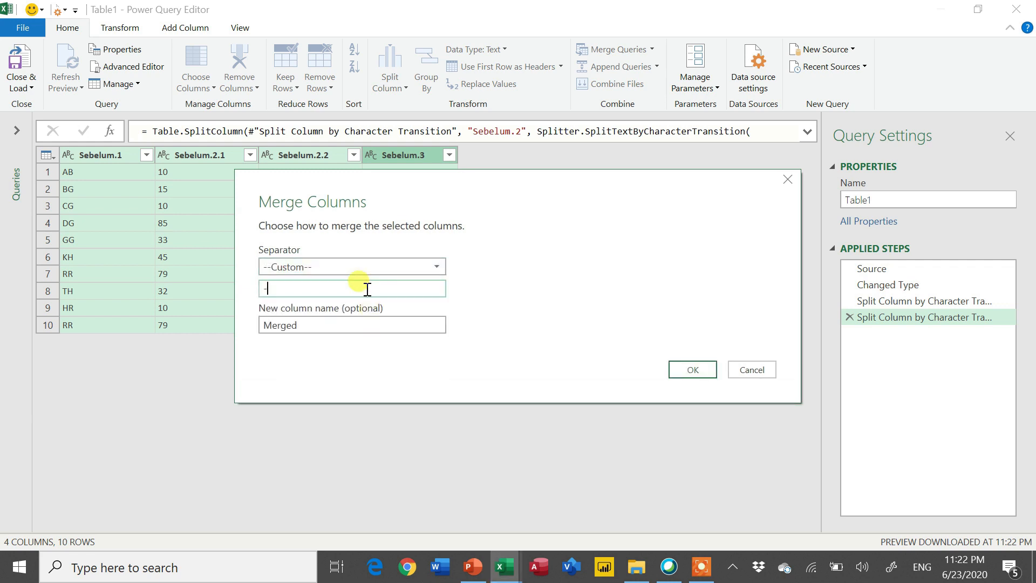
{"action": "left_click", "coordinate": [704, 369]}
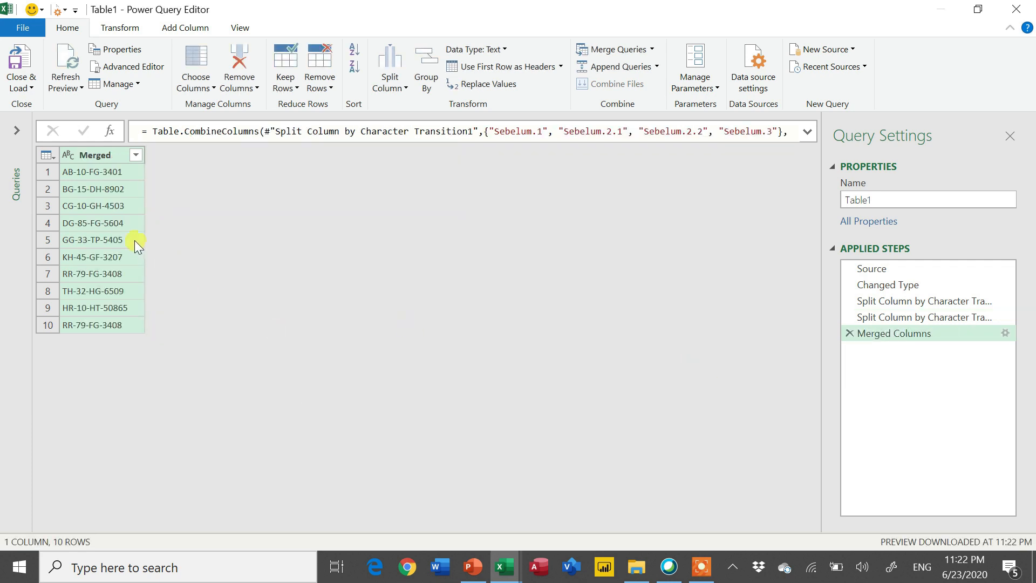
Step: Rename the merged column as Sesudah
{"action": "double_click", "coordinate": [88, 154]}
{"action": "type", "text": "Sesudah"}
{"action": "key", "text": "Return"}
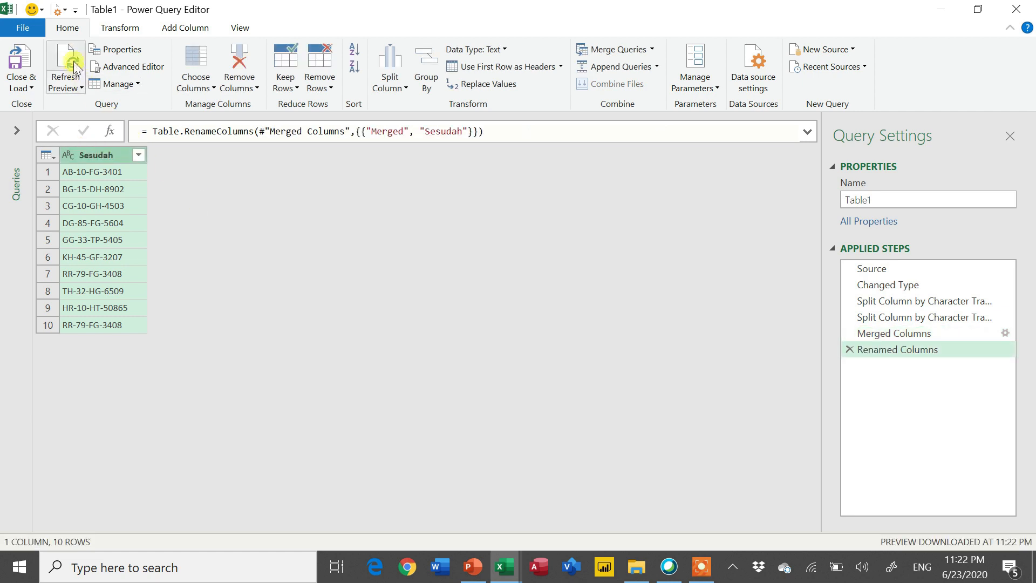
Step: Load the query result as a table into the existing worksheet at cell C4 of Sheet1
{"action": "left_click", "coordinate": [24, 83]}
{"action": "left_click", "coordinate": [44, 103]}
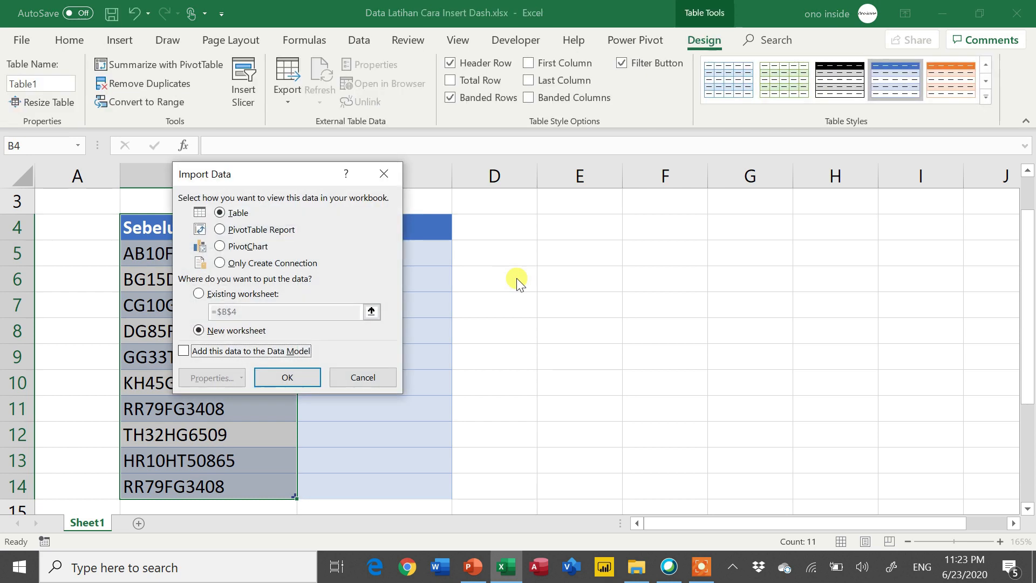
{"action": "left_click", "coordinate": [215, 294]}
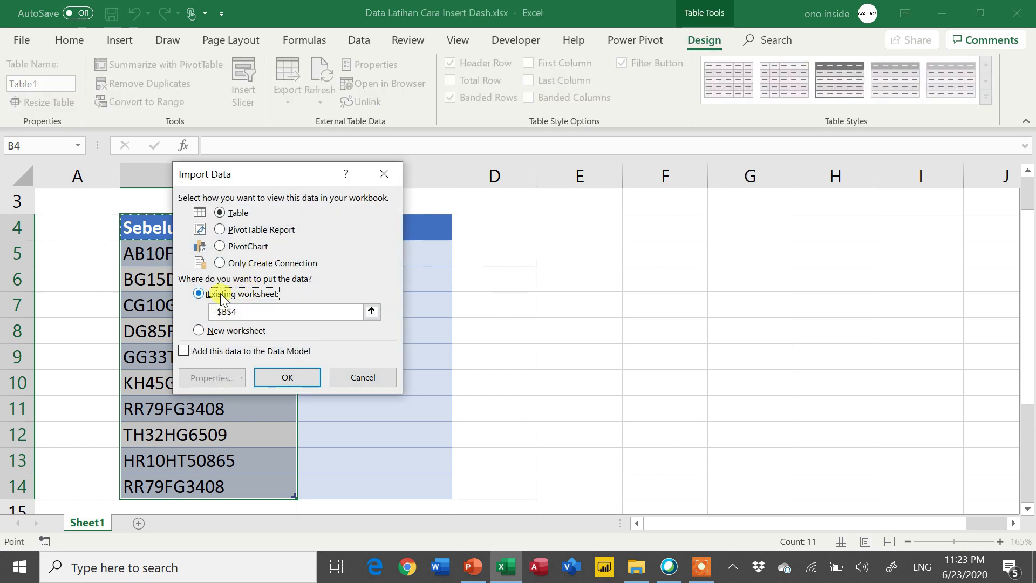
{"action": "left_click", "coordinate": [226, 312]}
{"action": "type", "text": "="}
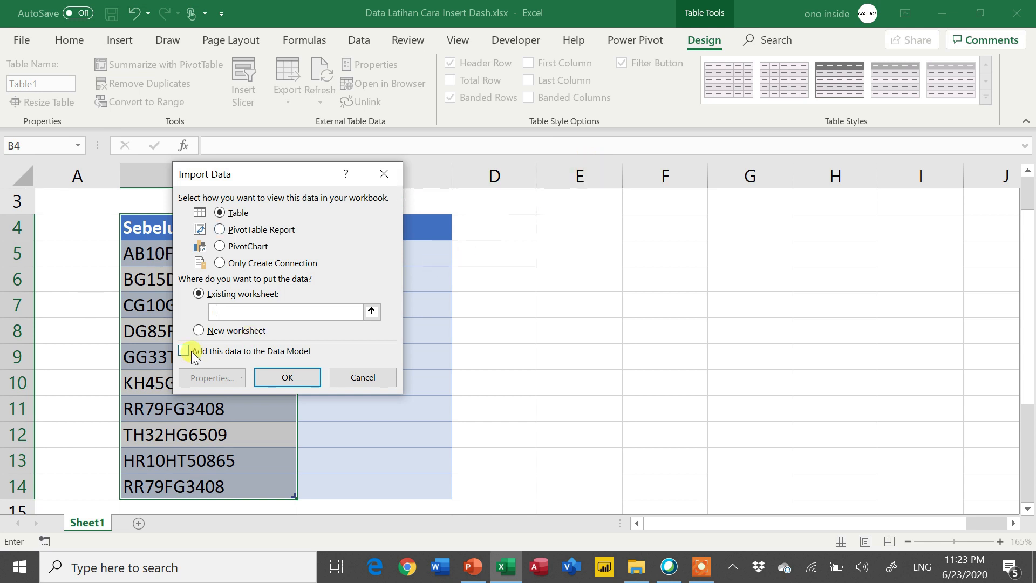
{"action": "left_click", "coordinate": [493, 226]}
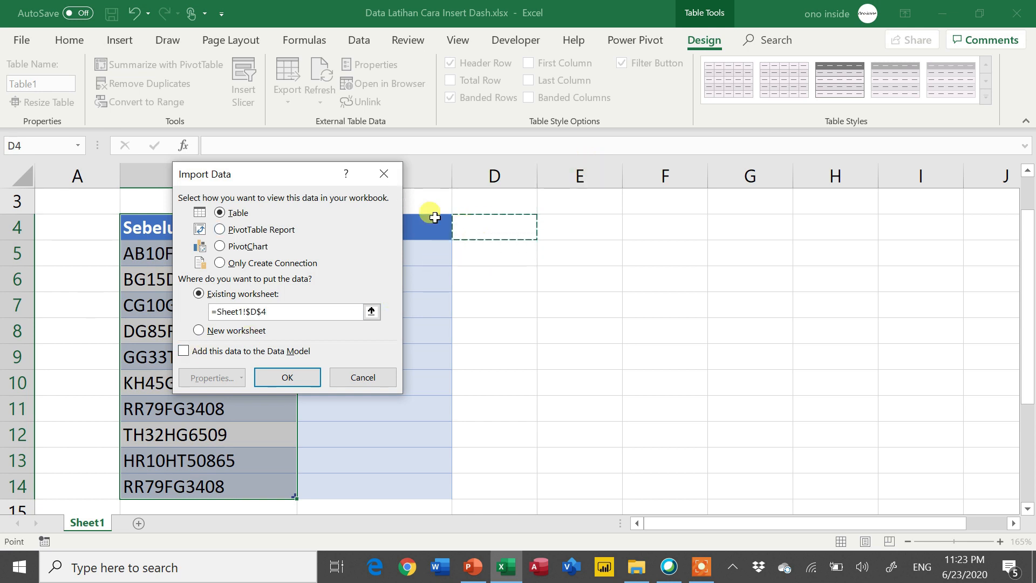
{"action": "left_click_drag", "start_coordinate": [313, 174], "coordinate": [206, 185]}
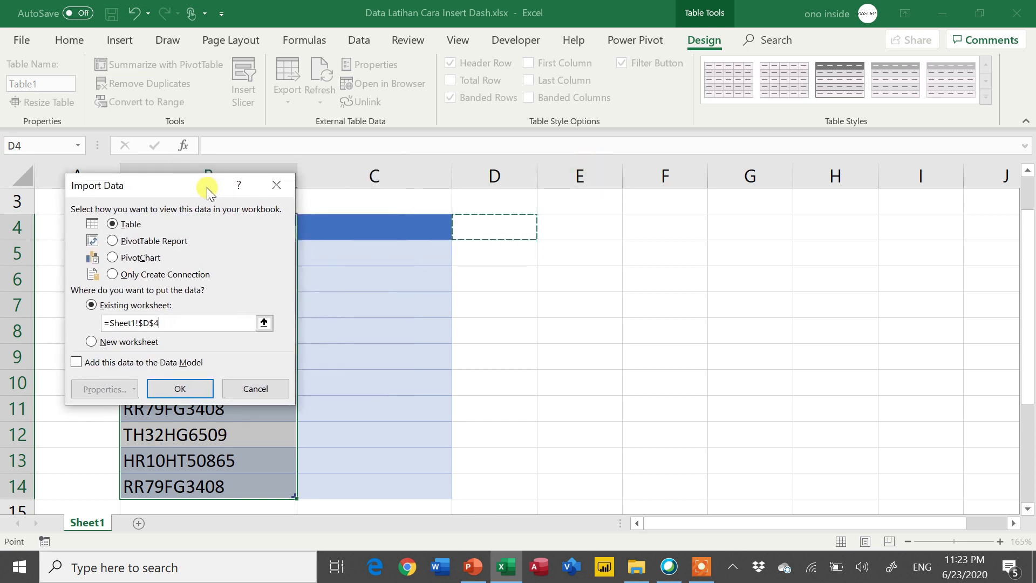
{"action": "left_click", "coordinate": [381, 217]}
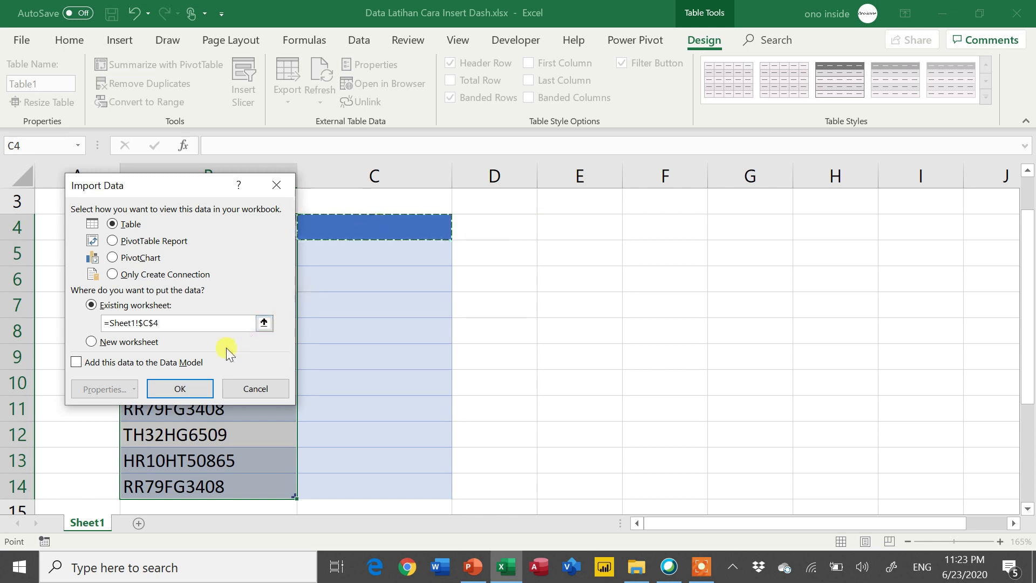
{"action": "left_click", "coordinate": [192, 385]}
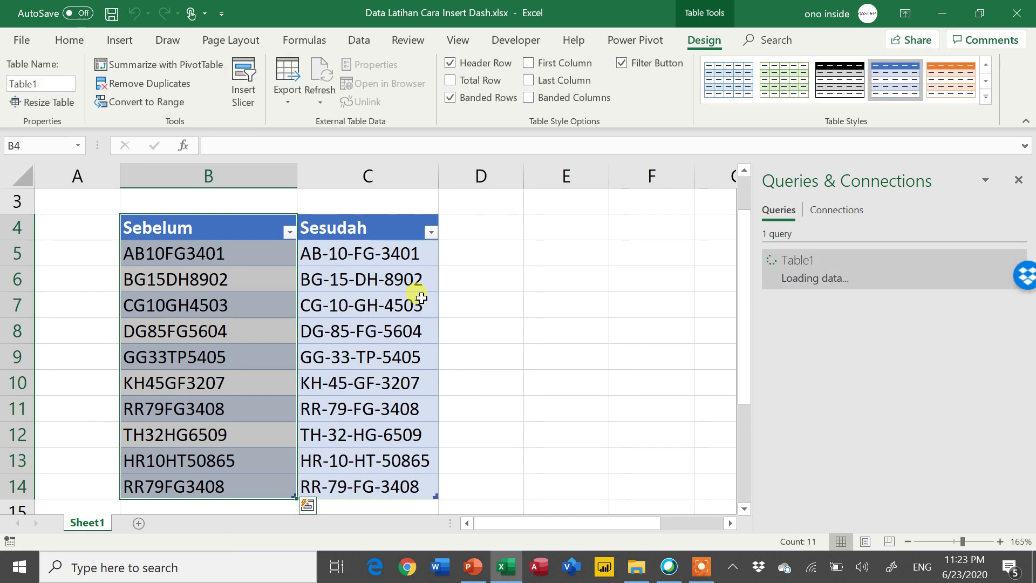
Step: Compare the dashed codes in the loaded Sesudah table with the original Sebelum codes down to row 14
{"action": "left_click", "coordinate": [492, 321]}
{"action": "scroll", "coordinate": [389, 335], "scroll_direction": "down", "scroll_amount": 1}
{"action": "left_click", "coordinate": [385, 339]}
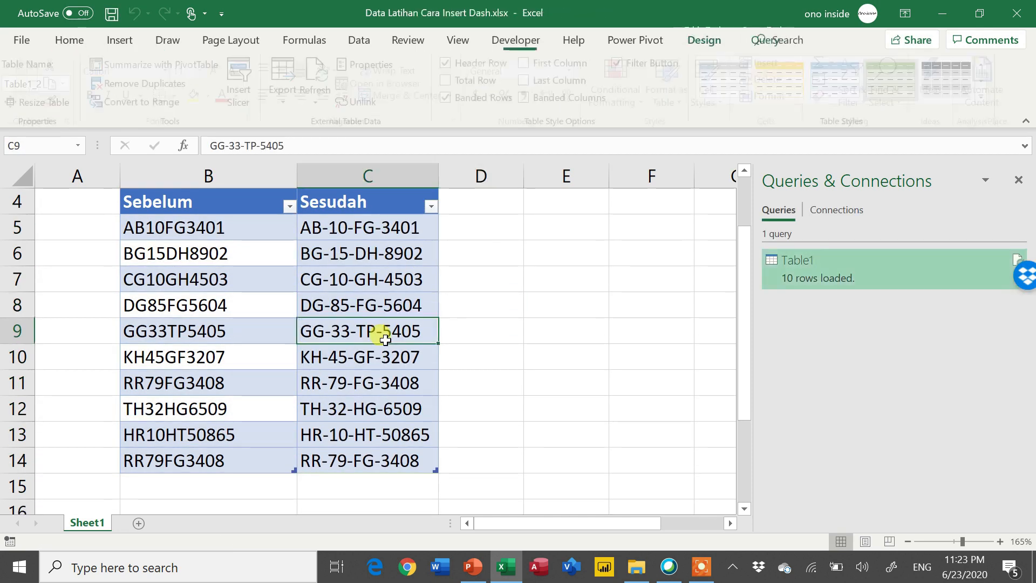
{"action": "scroll", "coordinate": [470, 382], "scroll_direction": "up", "scroll_amount": 1}
{"action": "scroll", "coordinate": [472, 384], "scroll_direction": "down", "scroll_amount": 2}
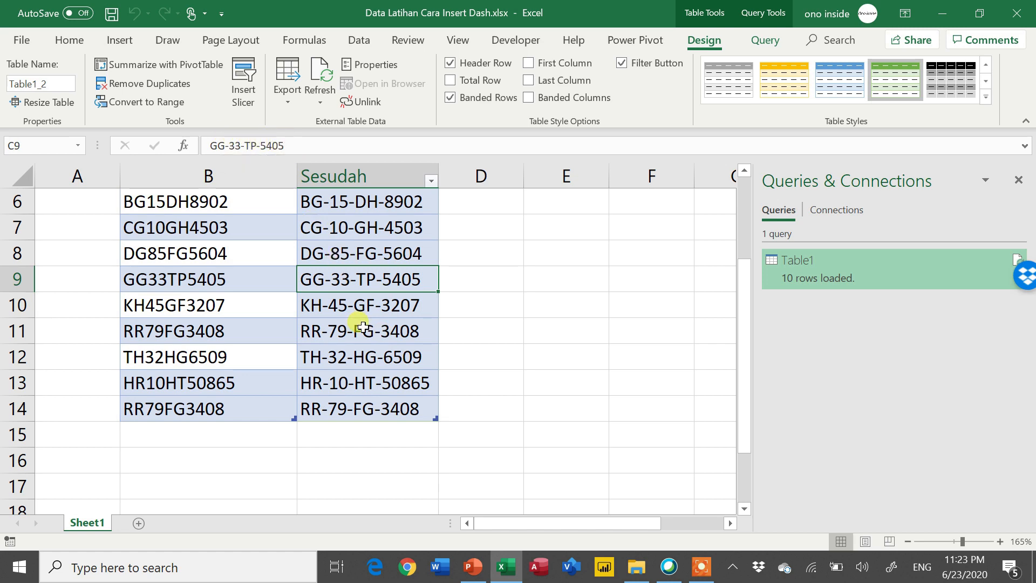
{"action": "scroll", "coordinate": [357, 321], "scroll_direction": "up", "scroll_amount": 2}
{"action": "left_click", "coordinate": [353, 310]}
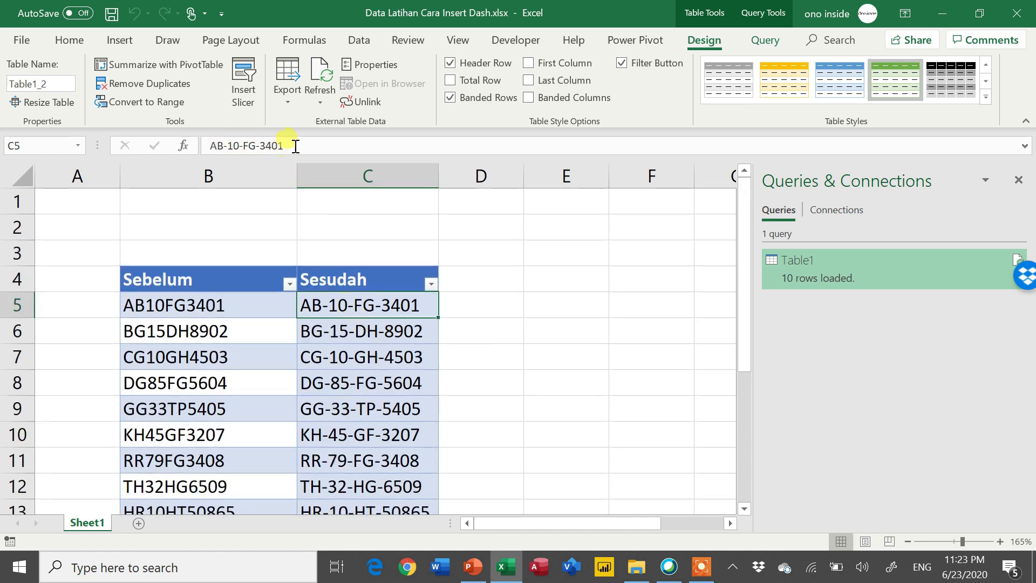
{"action": "scroll", "coordinate": [332, 258], "scroll_direction": "down", "scroll_amount": 2}
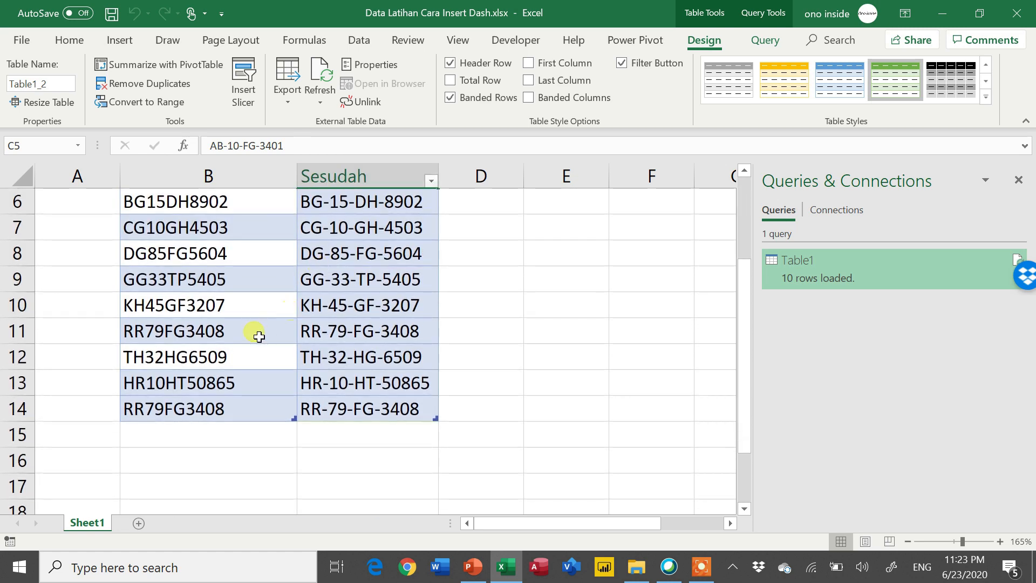
{"action": "left_click", "coordinate": [259, 337]}
{"action": "key", "text": "ctrl+Down"}
{"action": "key", "text": "Up"}
{"action": "key", "text": "Up"}
{"action": "key", "text": "Down"}
{"action": "key", "text": "Up"}
{"action": "key", "text": "Up"}
{"action": "key", "text": "Up"}
{"action": "key", "text": "Up"}
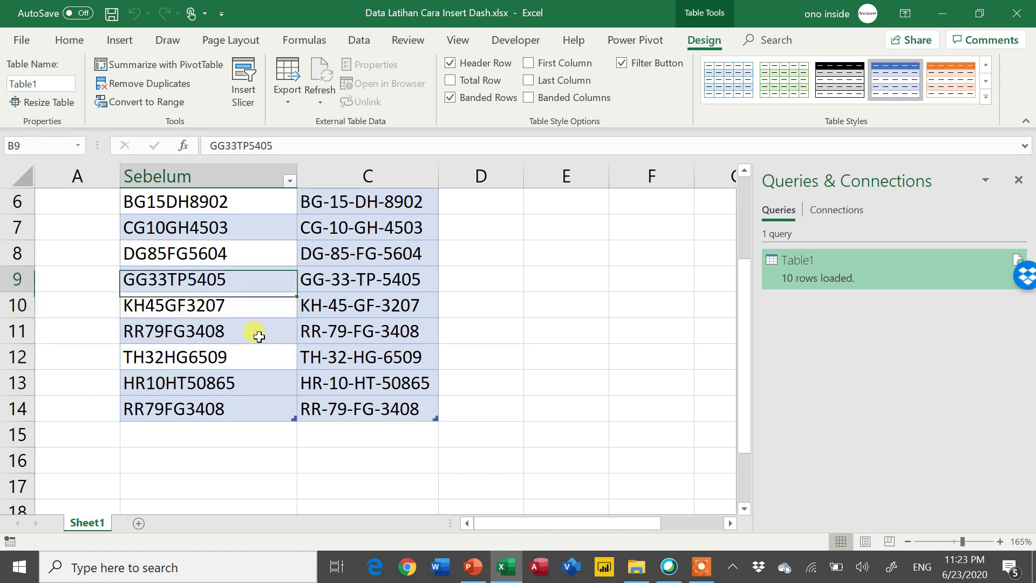
Step: Append copies of the codes DG85FG5604 and GG33TP5405 (B8:B9) to the end of the Sebelum table, starting at cell B15
{"action": "key", "text": "shift+Up"}
{"action": "key", "text": "ctrl+c"}
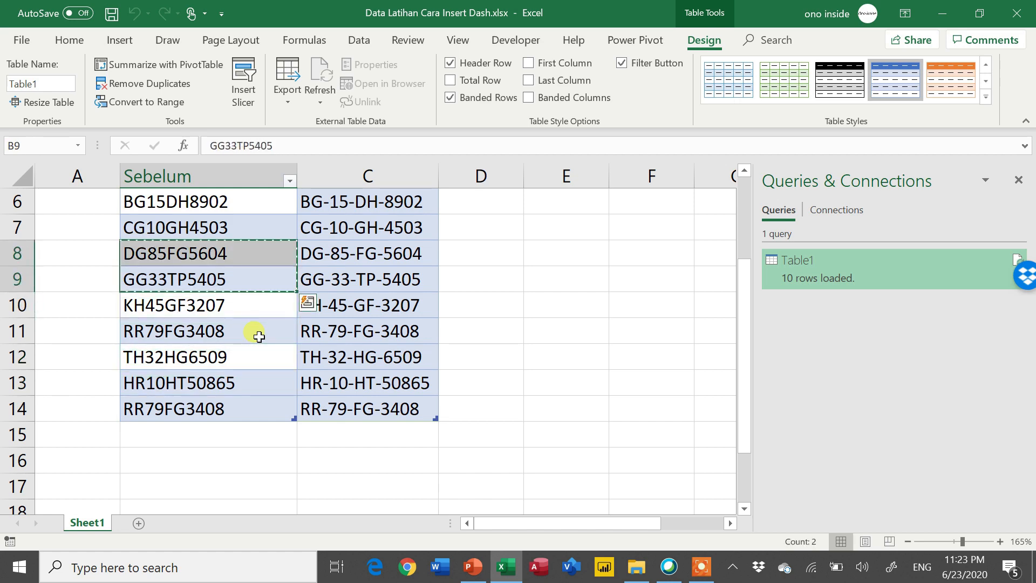
{"action": "key", "text": "ctrl+Down"}
{"action": "key", "text": "Down"}
{"action": "key", "text": "ctrl+v"}
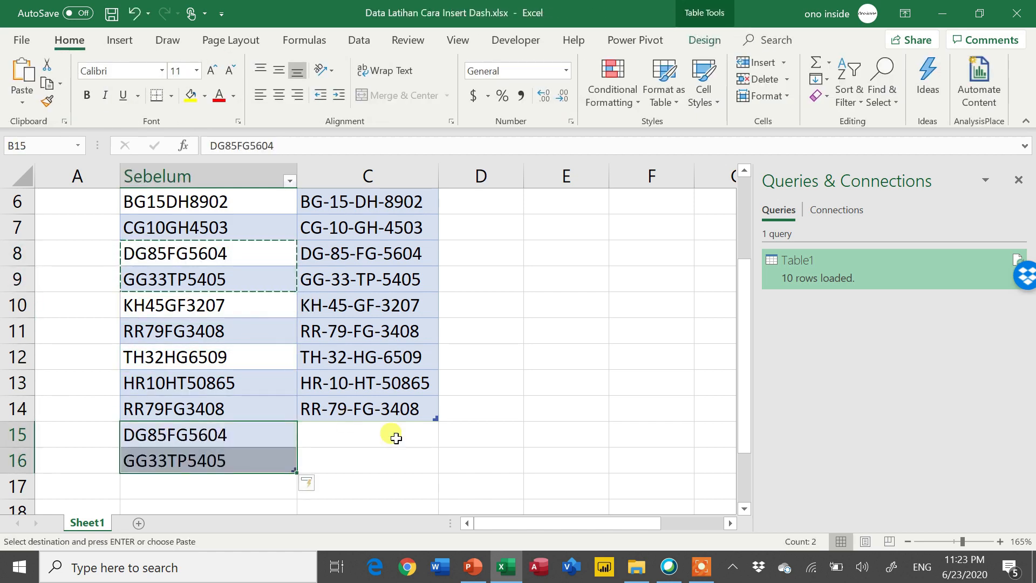
{"action": "left_click", "coordinate": [474, 432]}
Step: Refresh all queries to update the Sesudah table with the added codes, and check its last rows against the Sebelum codes
{"action": "left_click", "coordinate": [389, 309]}
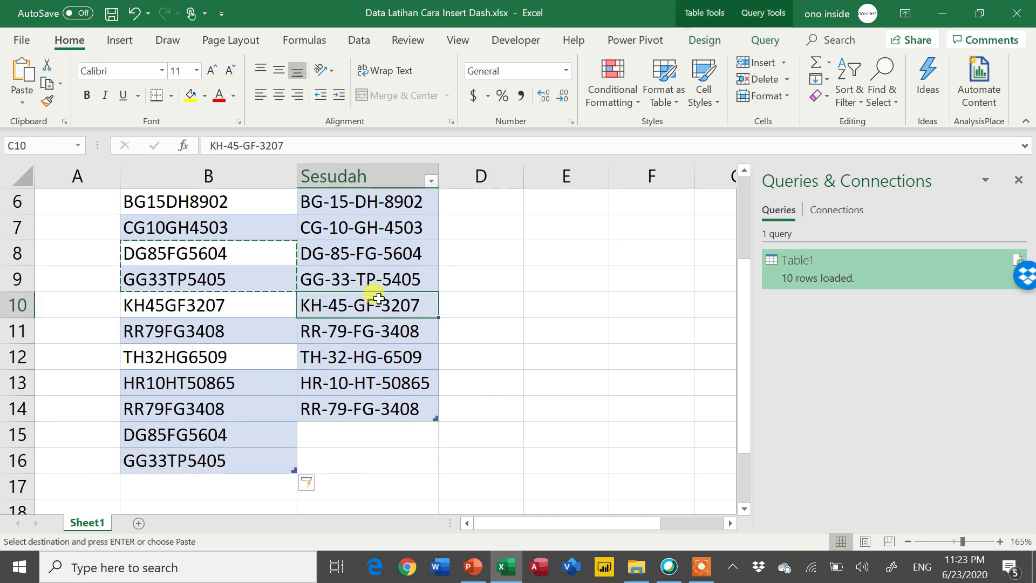
{"action": "key", "text": "Escape"}
{"action": "left_click", "coordinate": [361, 39]}
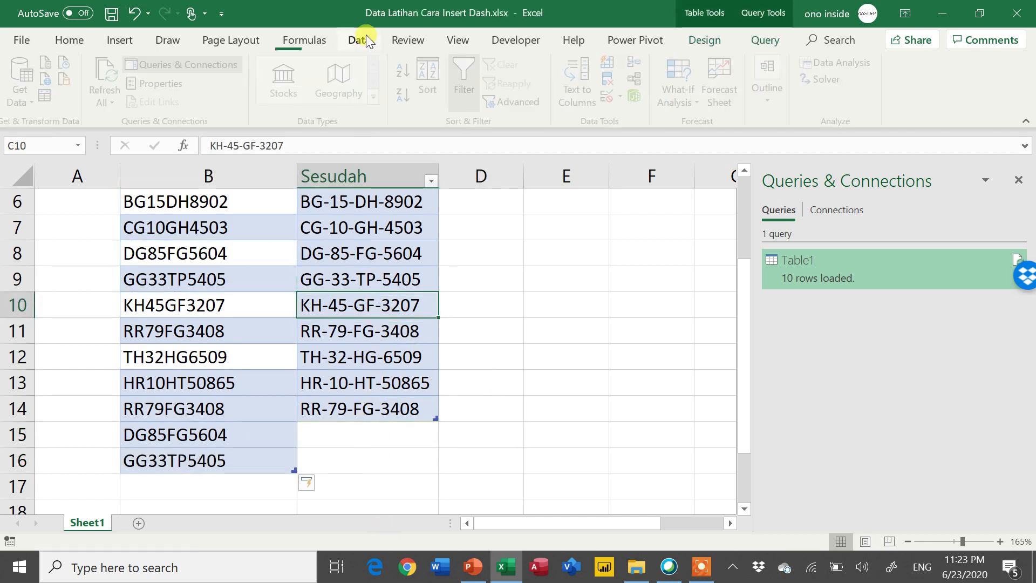
{"action": "left_click", "coordinate": [119, 74]}
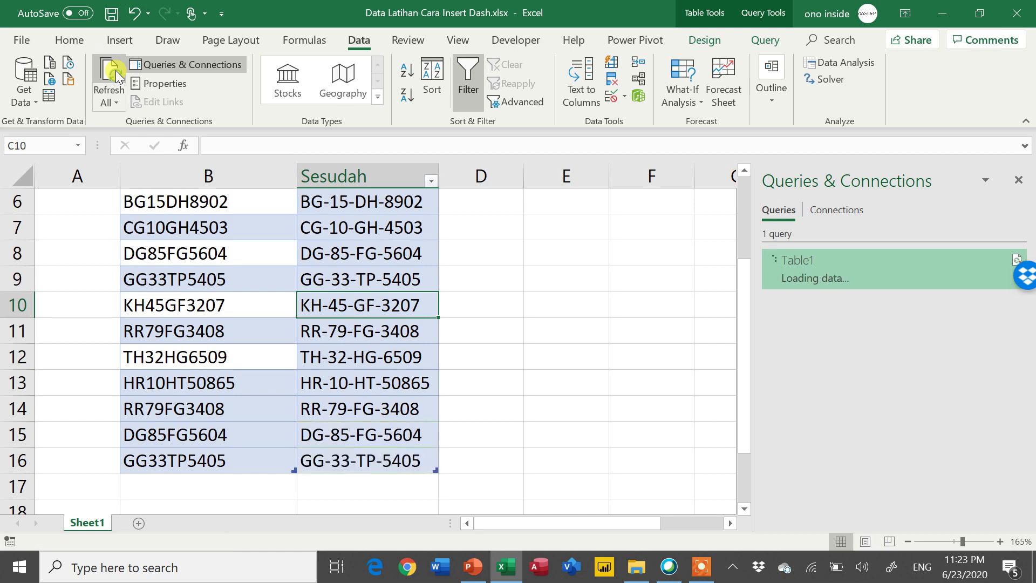
{"action": "left_click", "coordinate": [344, 451]}
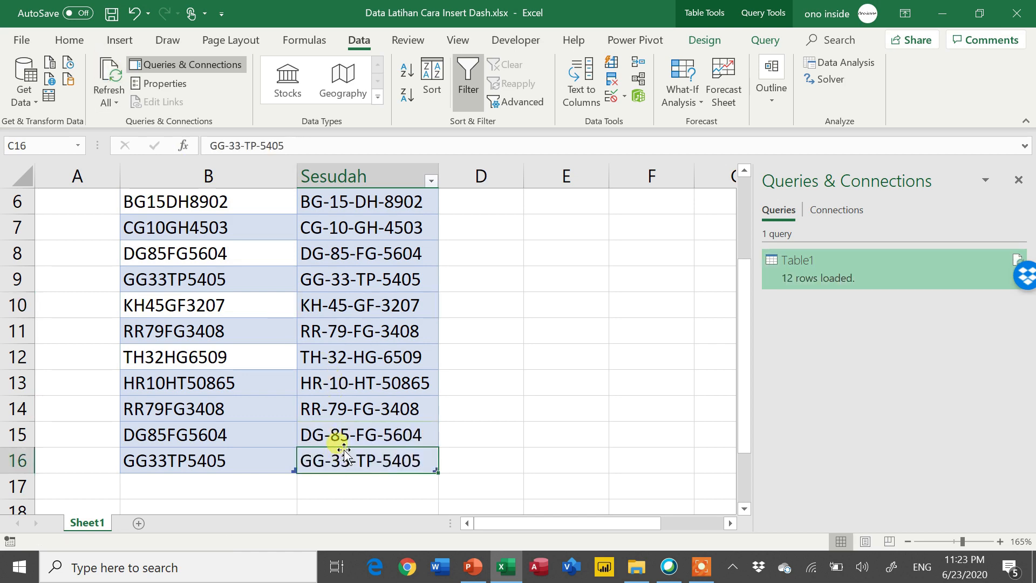
{"action": "scroll", "coordinate": [344, 453], "scroll_direction": "up", "scroll_amount": 2}
{"action": "scroll", "coordinate": [343, 447], "scroll_direction": "down", "scroll_amount": 2}
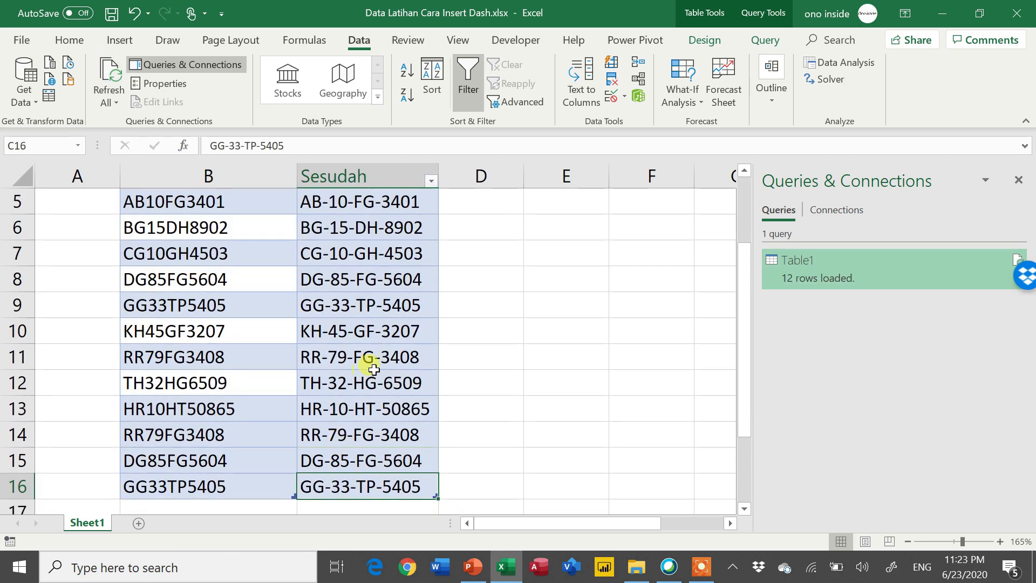
{"action": "scroll", "coordinate": [371, 363], "scroll_direction": "up", "scroll_amount": 2}
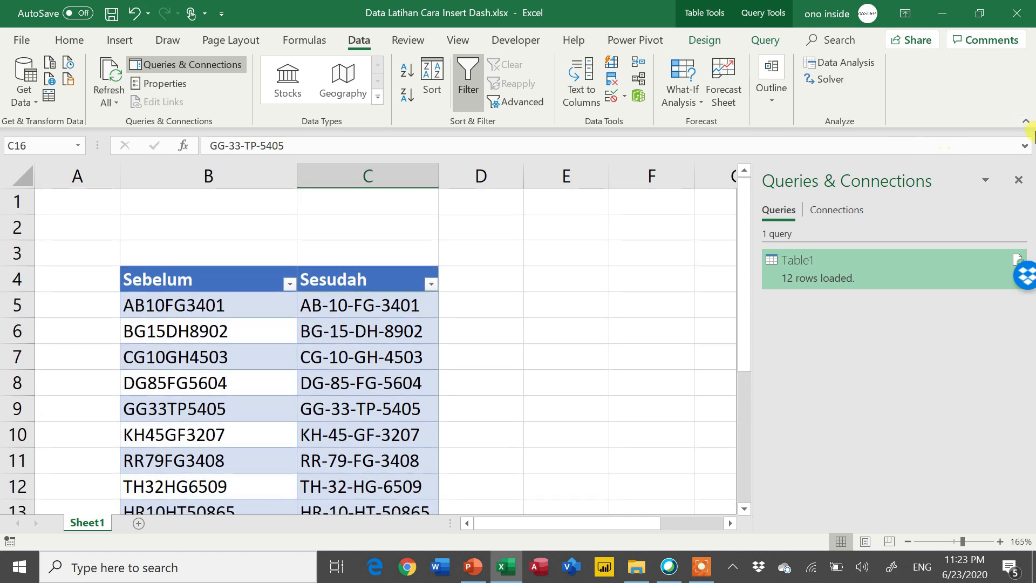
Step: Close the Queries & Connections pane and review the Sebelum and Sesudah columns side by side
{"action": "left_click", "coordinate": [1017, 181]}
{"action": "scroll", "coordinate": [456, 279], "scroll_direction": "down", "scroll_amount": 1}
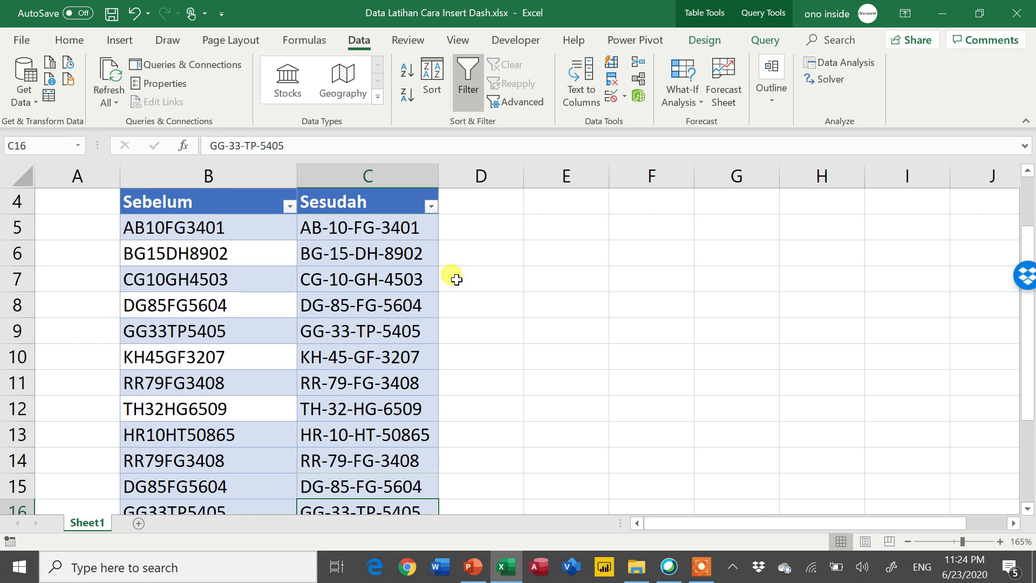
{"action": "scroll", "coordinate": [457, 279], "scroll_direction": "up", "scroll_amount": 1}
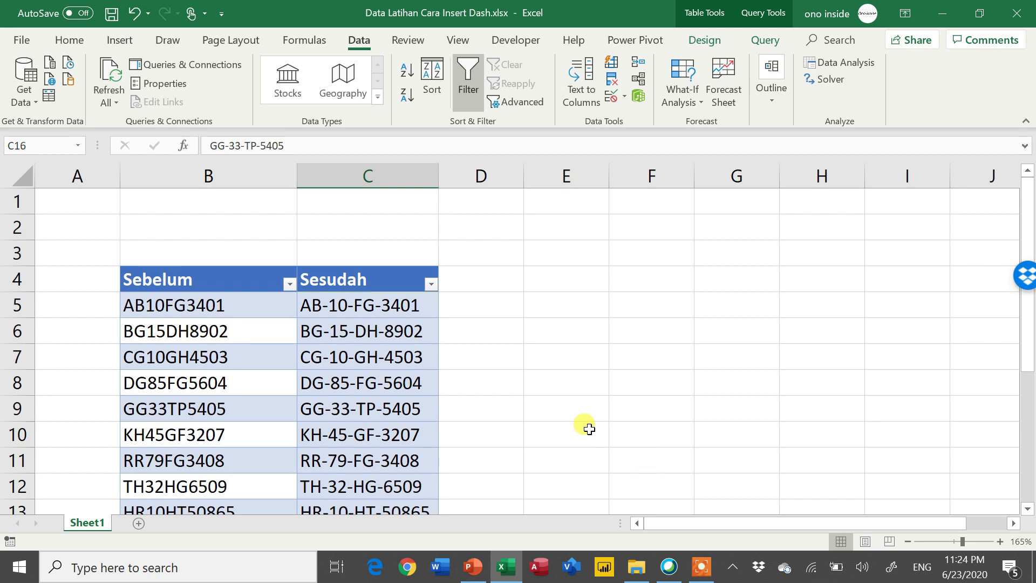
Step: Switch to the PowerPoint presentation to view slide 26, which lists the four methods of inserting symbols
{"action": "left_click", "coordinate": [475, 562]}
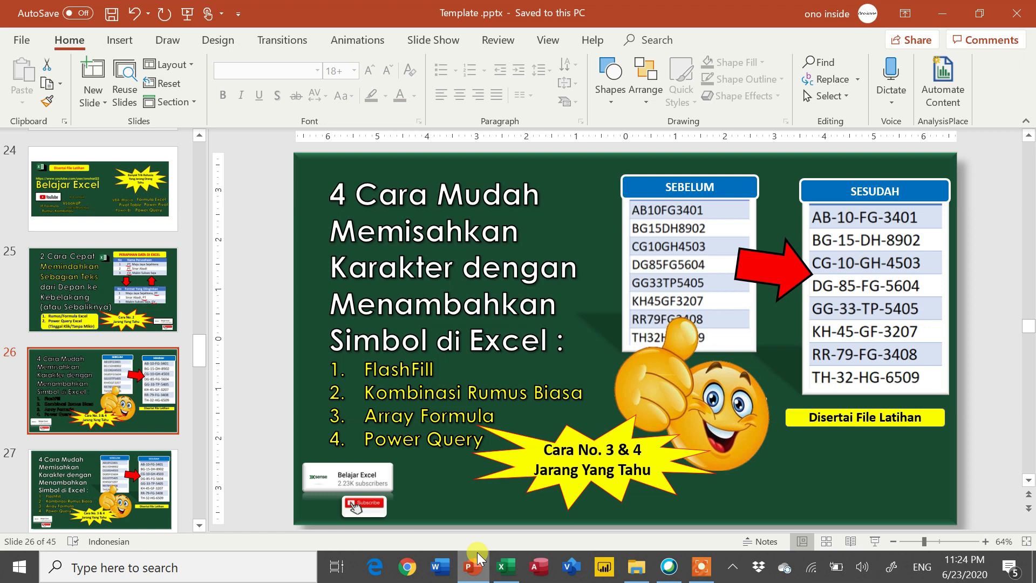
{"action": "mouse_move", "coordinate": [510, 570]}
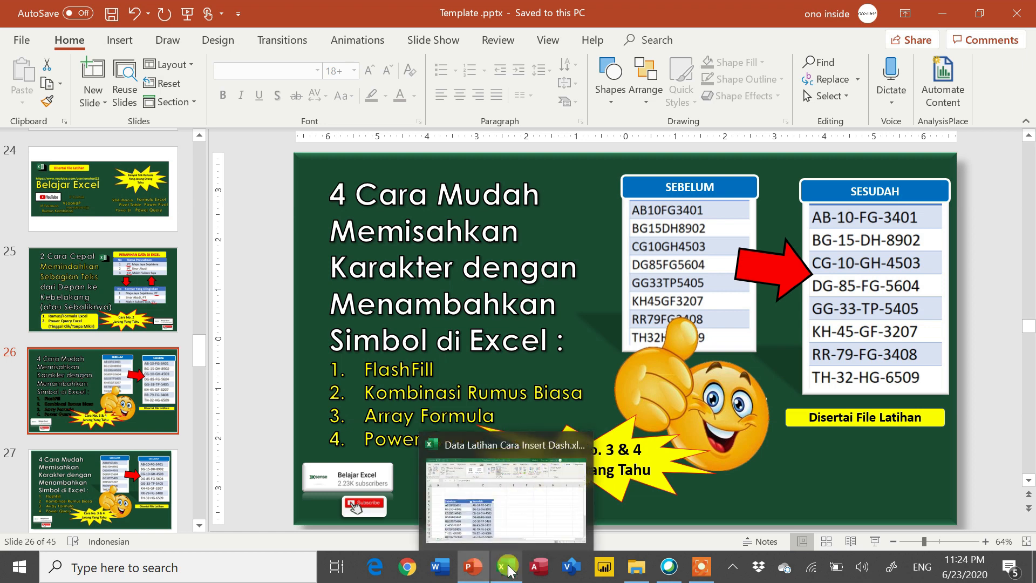